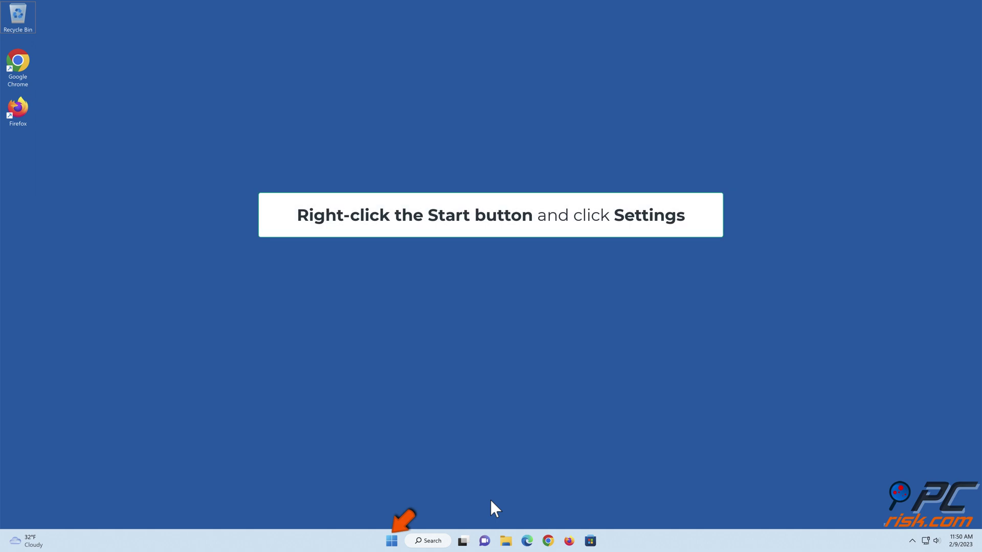
Step: Open Settings from the Start button's quick menu and go to System › Troubleshoot
right_click(392, 541)
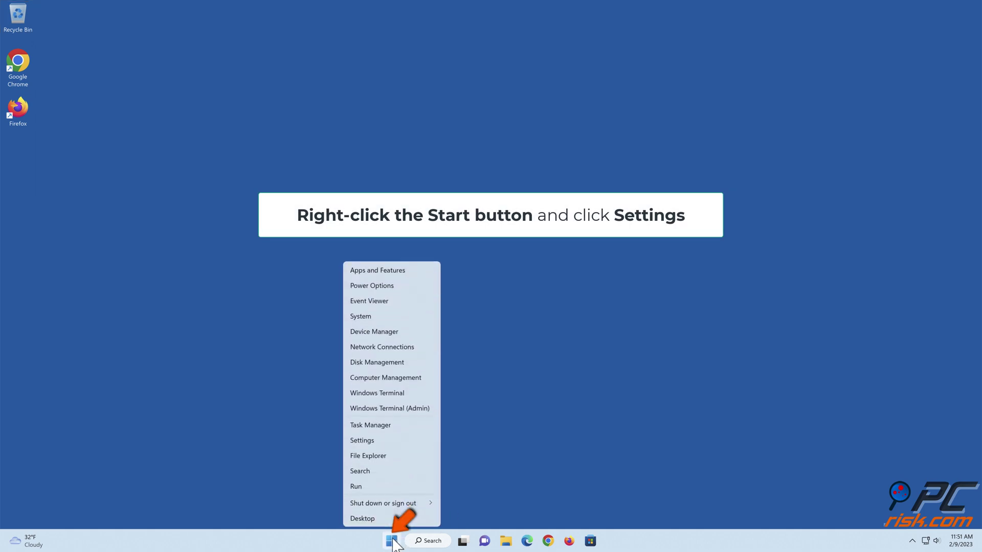
left_click(362, 444)
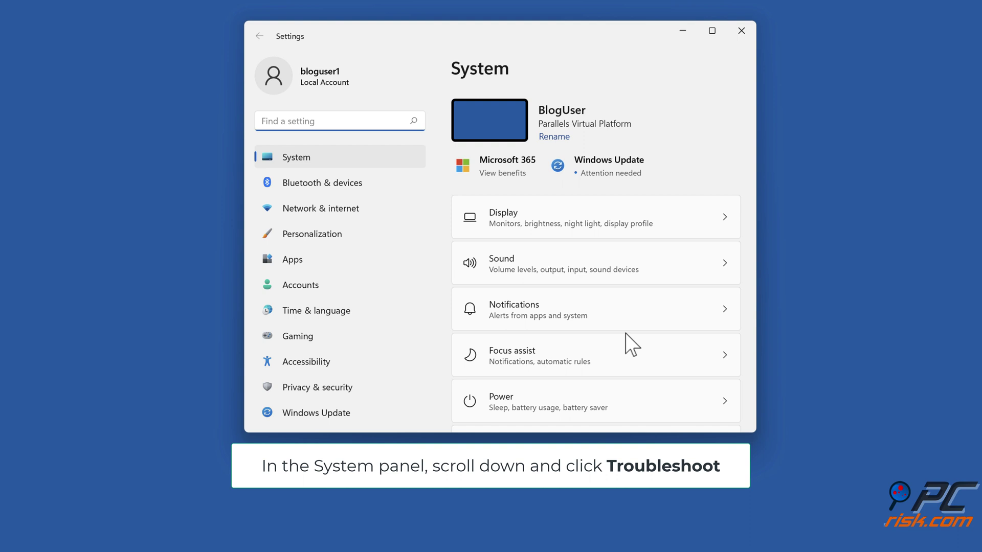
scroll(637, 338, "down", 6)
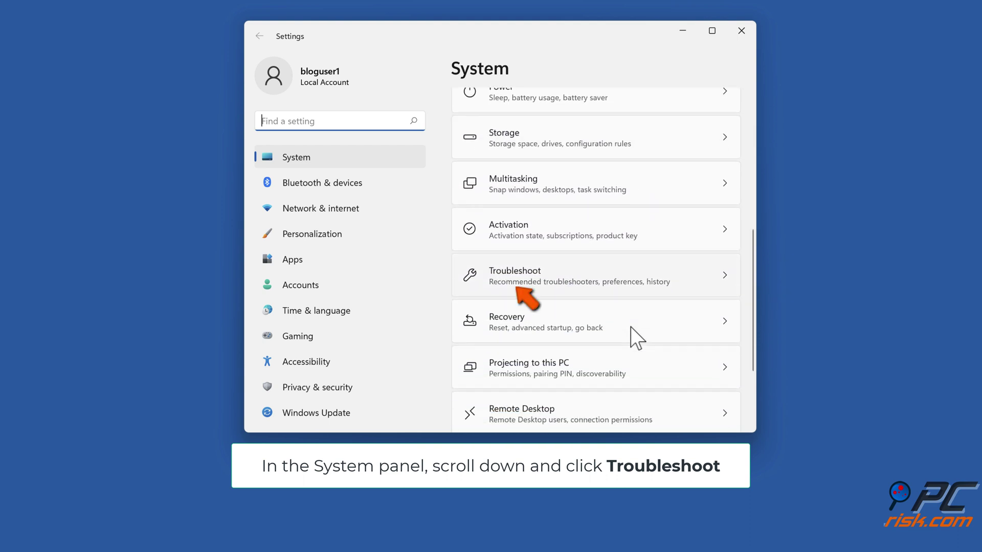
left_click(519, 291)
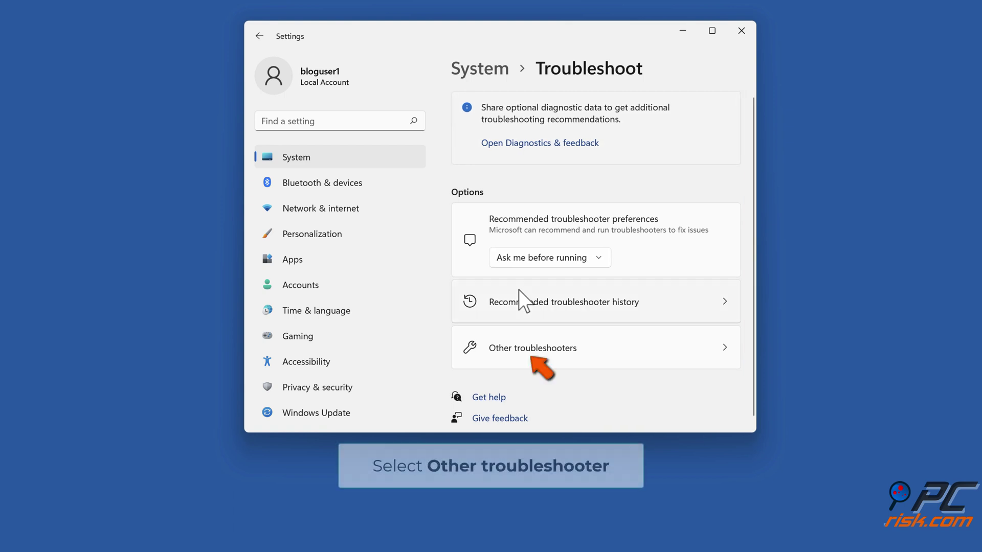
Step: Run the Windows Update troubleshooter under Other troubleshooters, dismiss the results and close Settings
left_click(528, 358)
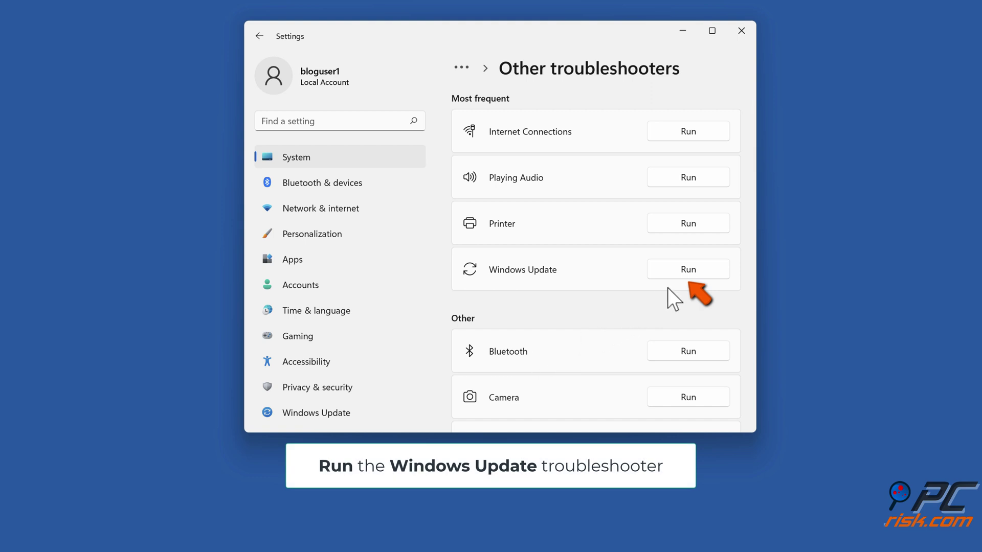
left_click(686, 271)
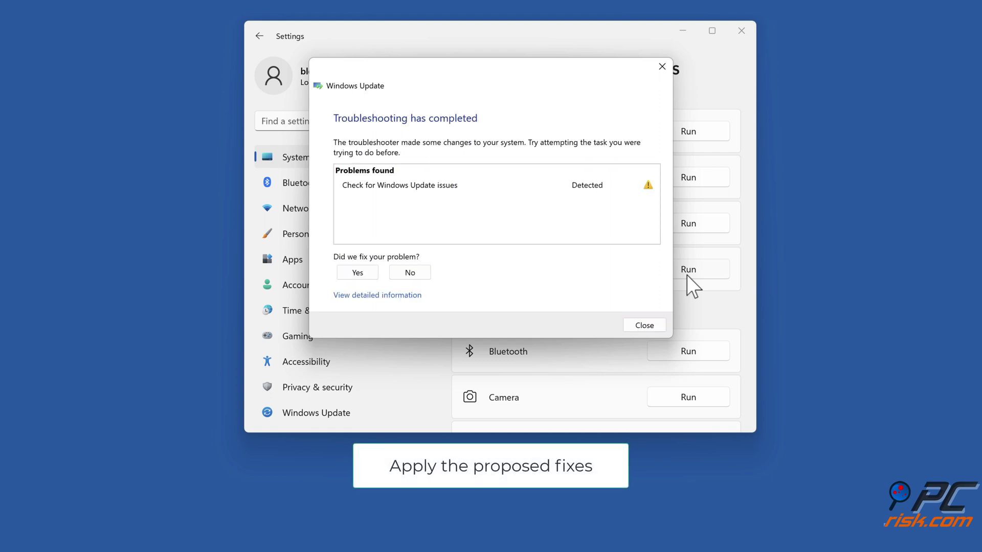
left_click(645, 327)
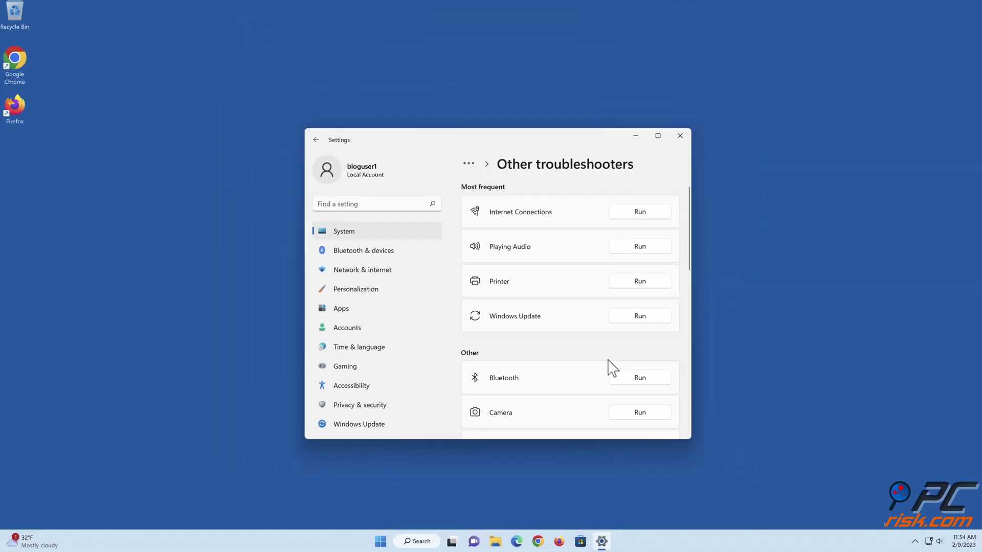
left_click(677, 139)
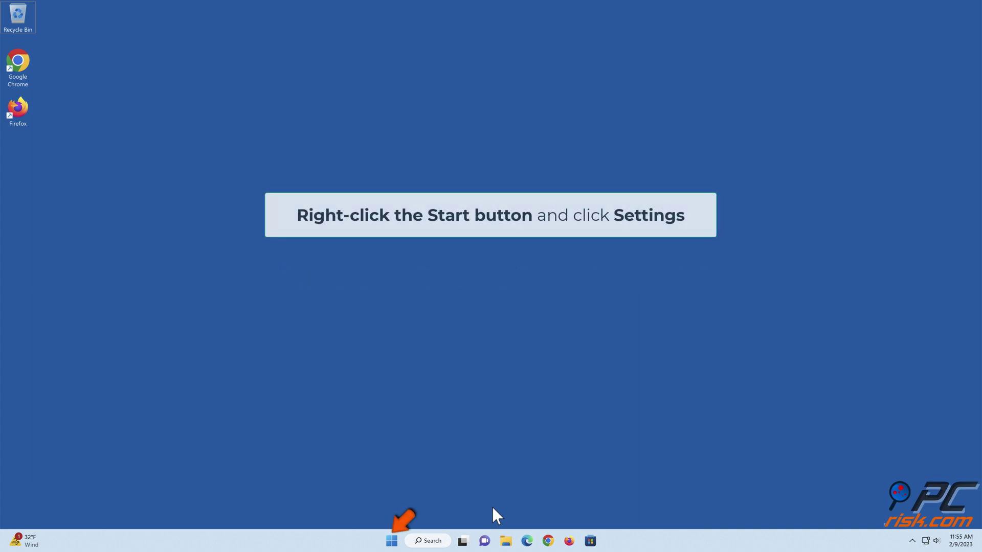
Step: Pause Windows updates for 5 weeks, until 3/16/2023, in Settings › Windows Update
right_click(392, 542)
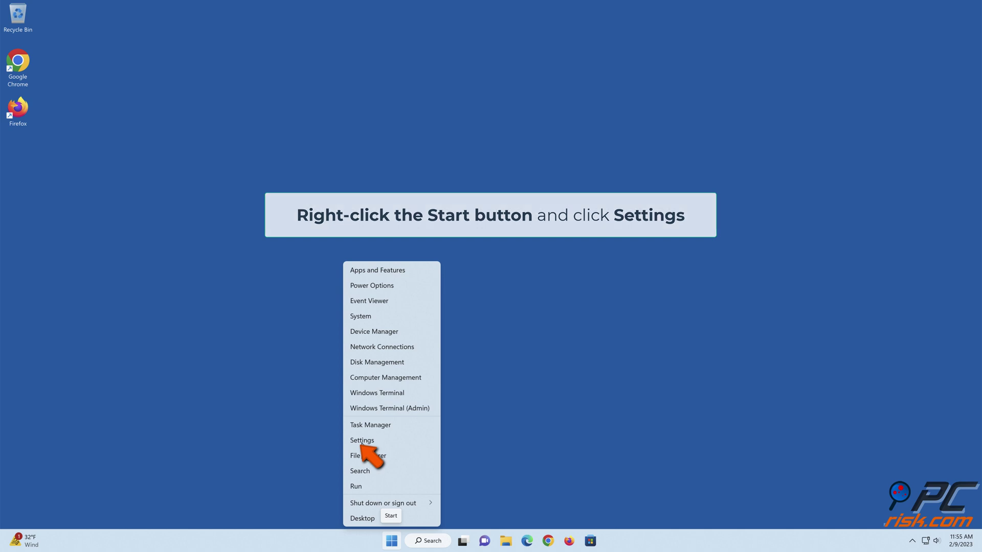
left_click(361, 441)
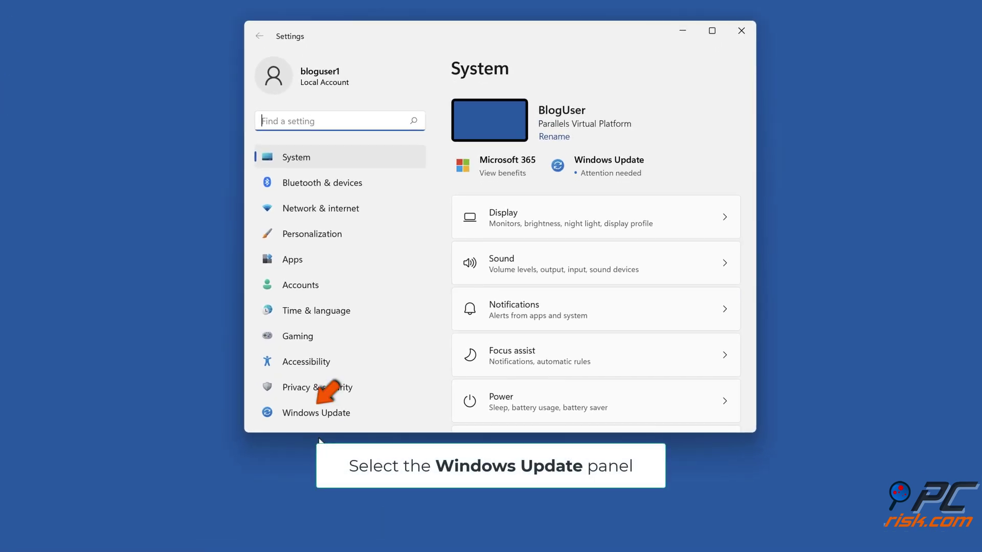
left_click(316, 414)
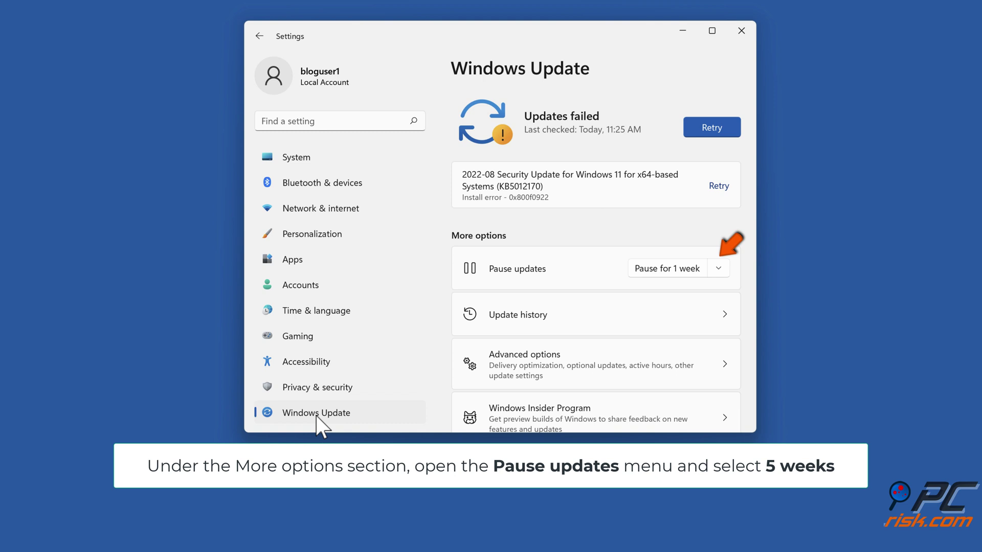
left_click(718, 269)
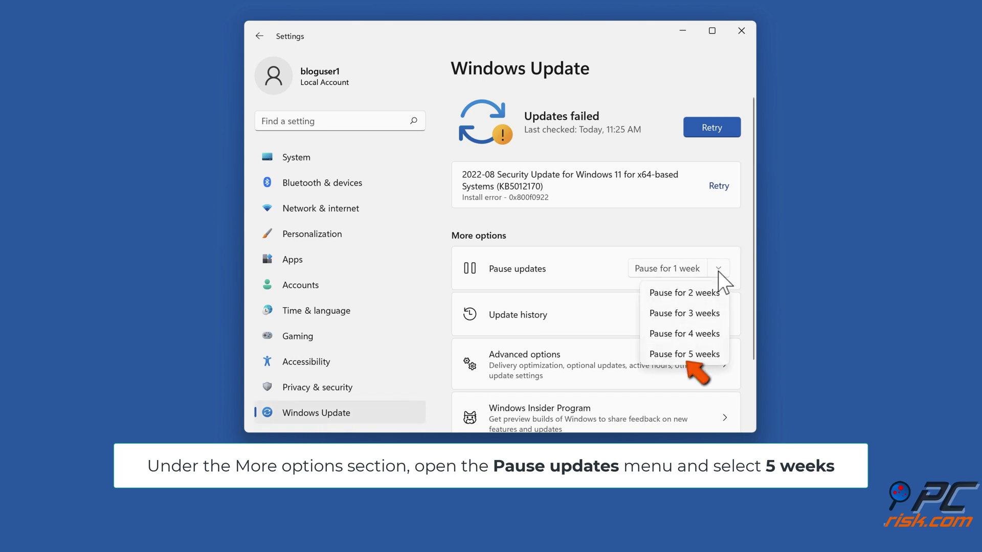
left_click(683, 358)
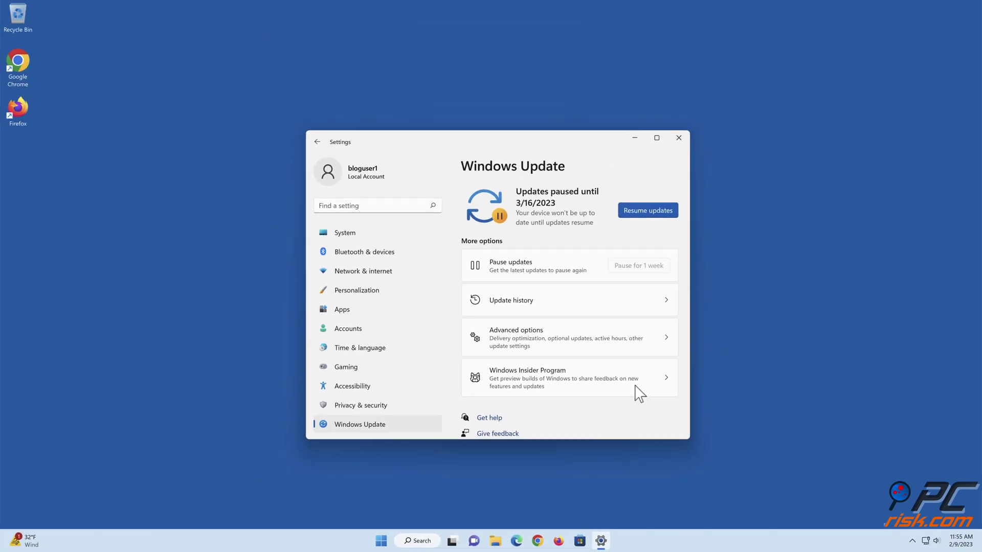
left_click(678, 138)
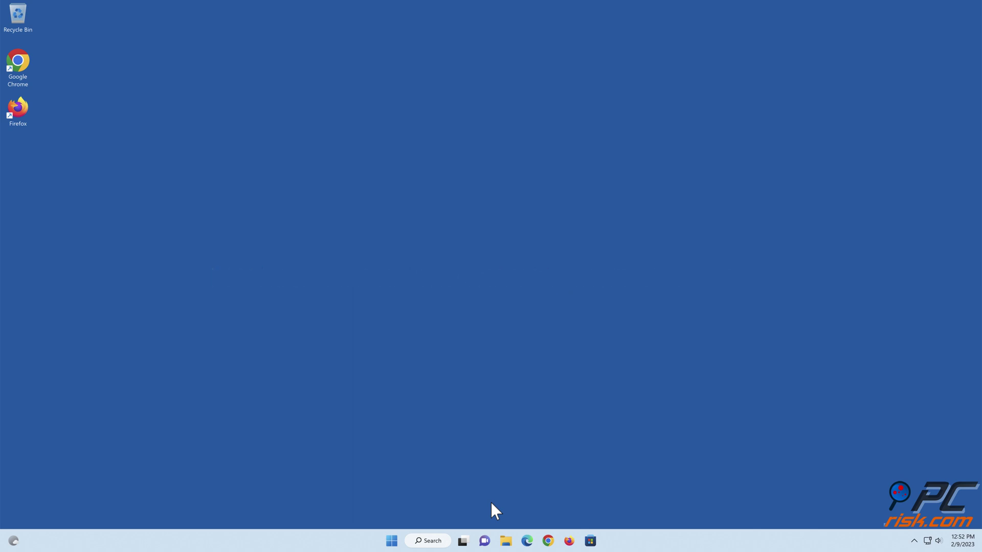
Step: Check for the latest updates in Settings › Windows Update and restart now to install them
right_click(392, 541)
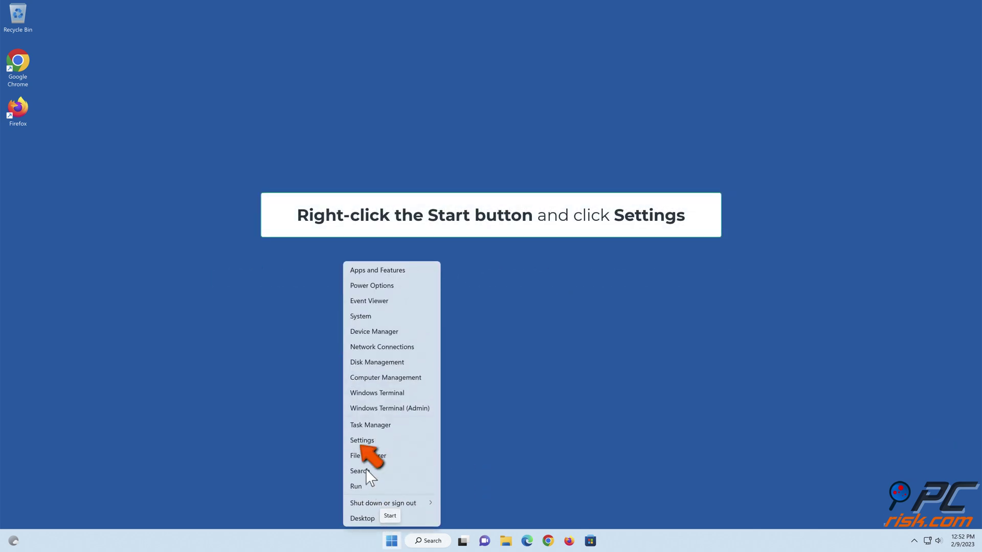
left_click(361, 443)
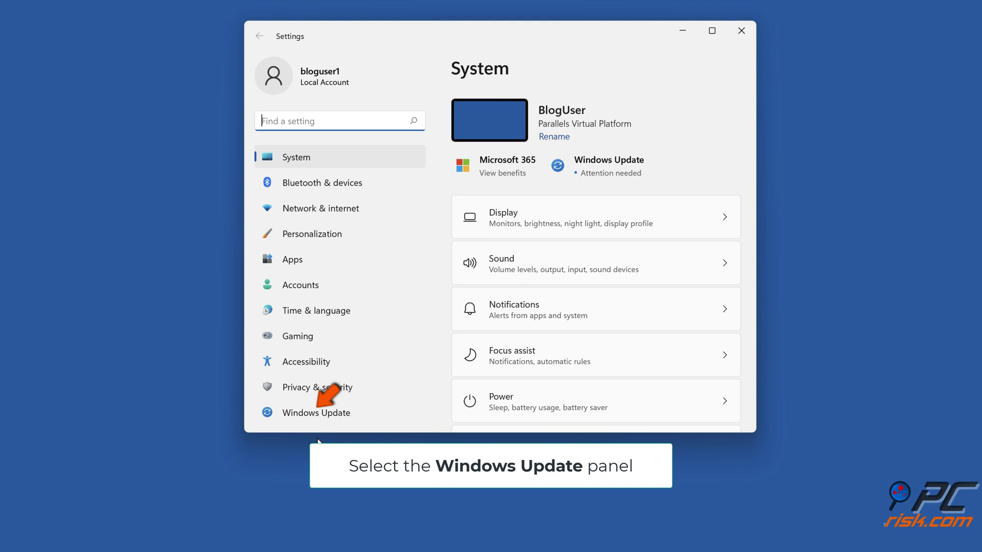
left_click(318, 415)
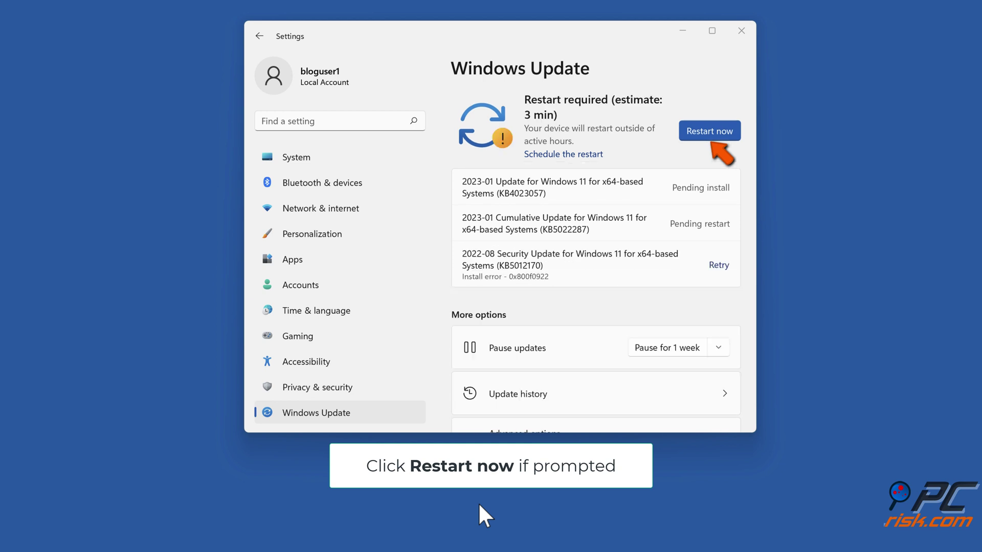
left_click(714, 134)
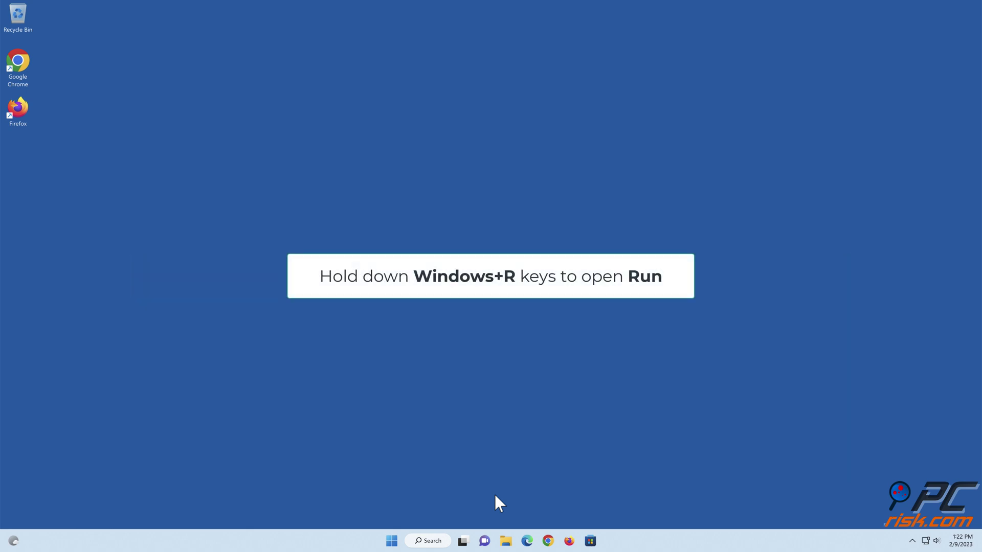
Step: Enter regedit in the Windows+R Run dialog
key("super+r")
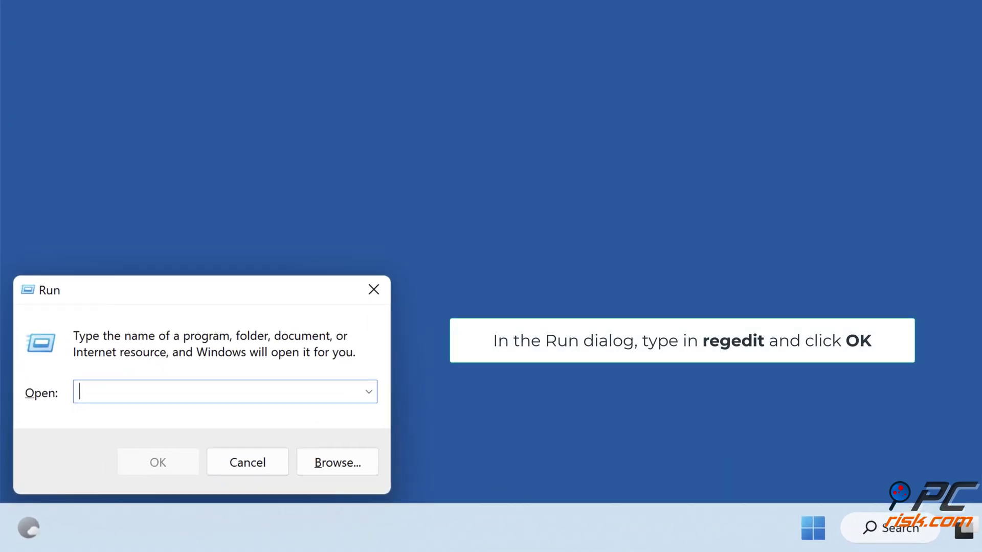
type("regedi")
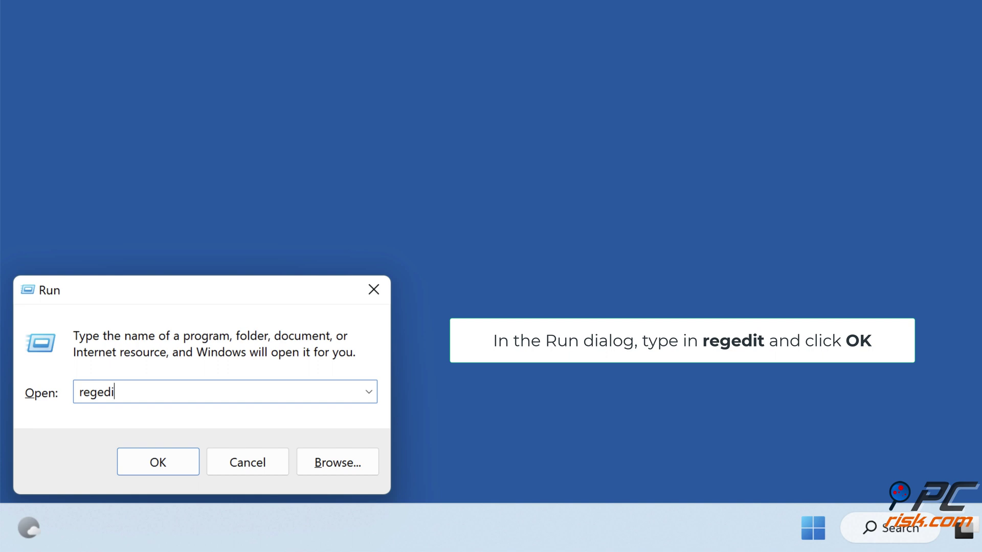
type("t")
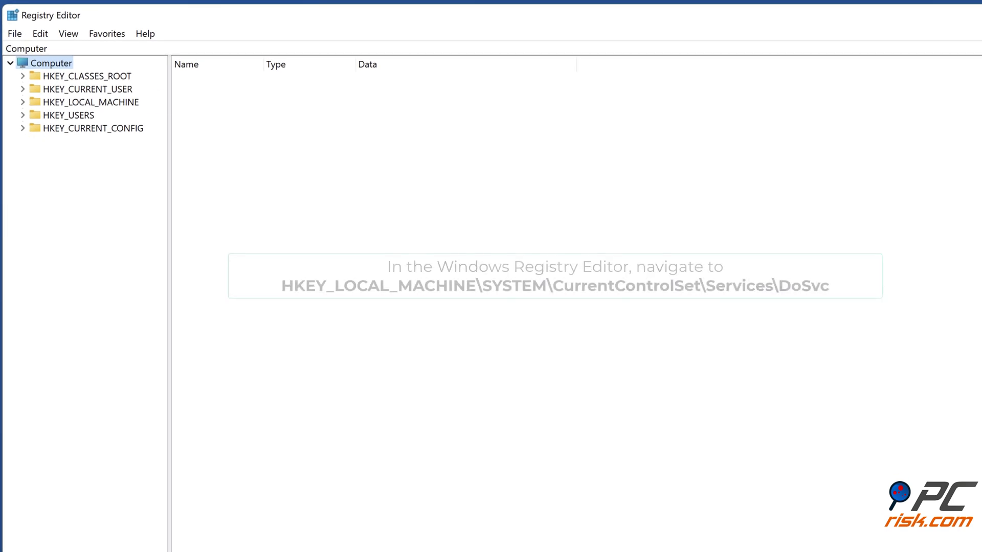
Step: Navigate to HKEY_LOCAL_MACHINE\SYSTEM\CurrentControlSet\Services\DoSvc to show its values
left_click(124, 103)
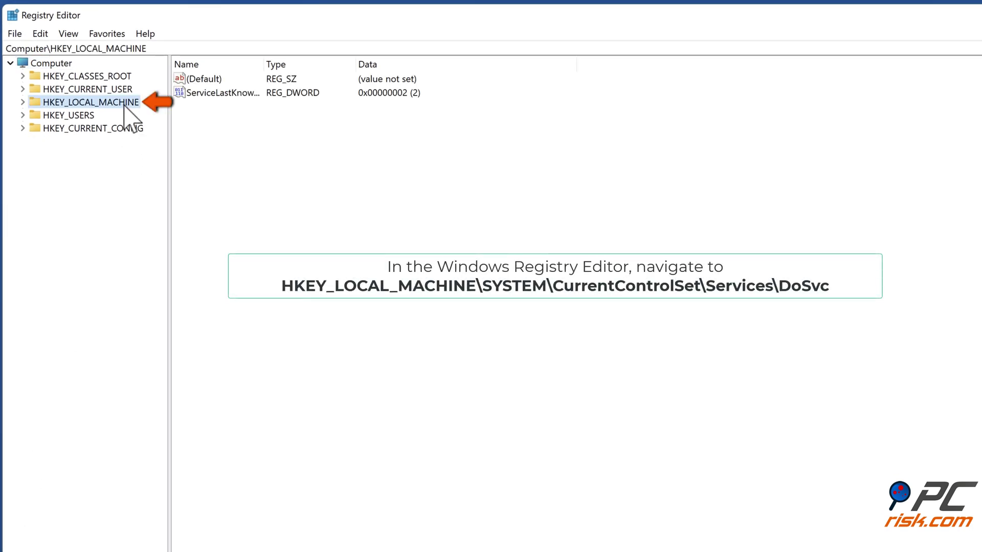
left_click(23, 104)
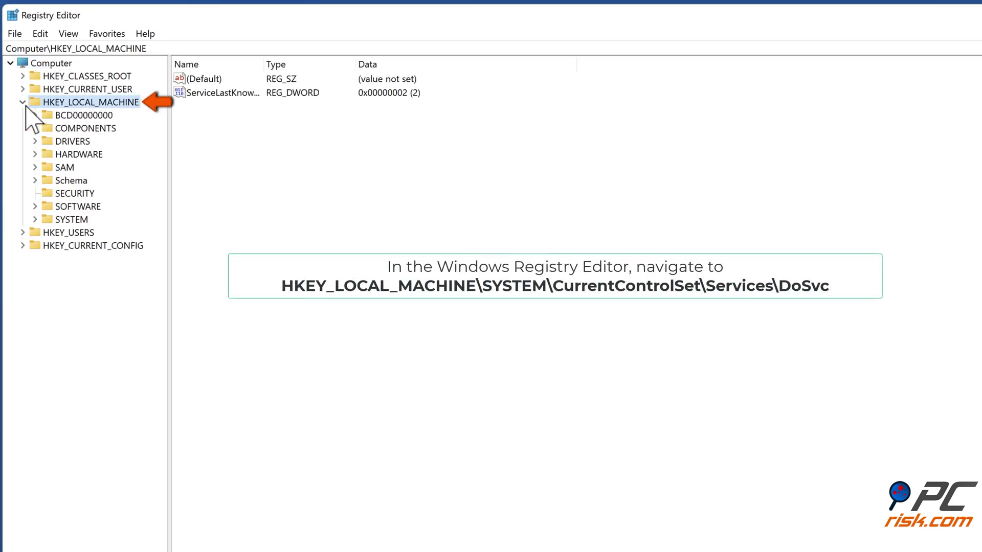
left_click(35, 221)
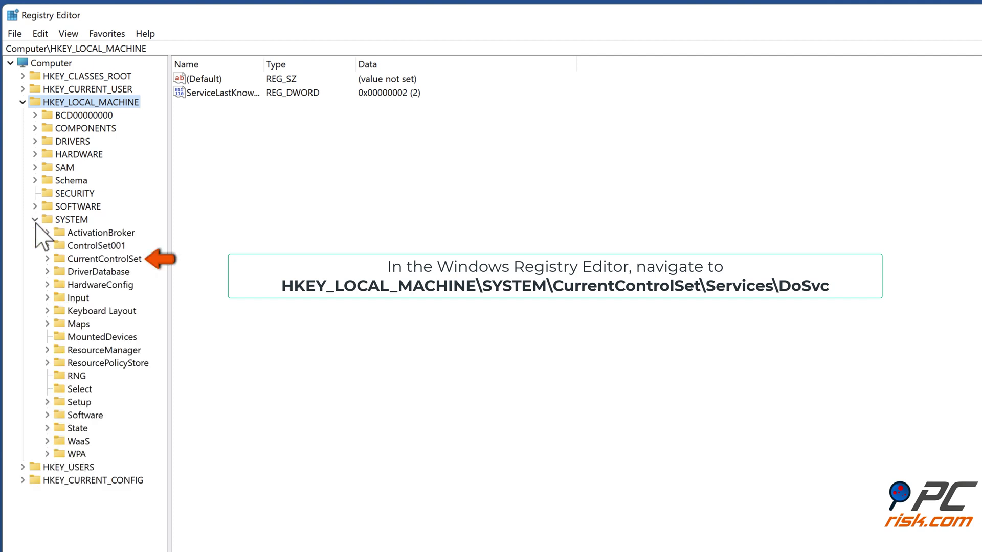
left_click(48, 258)
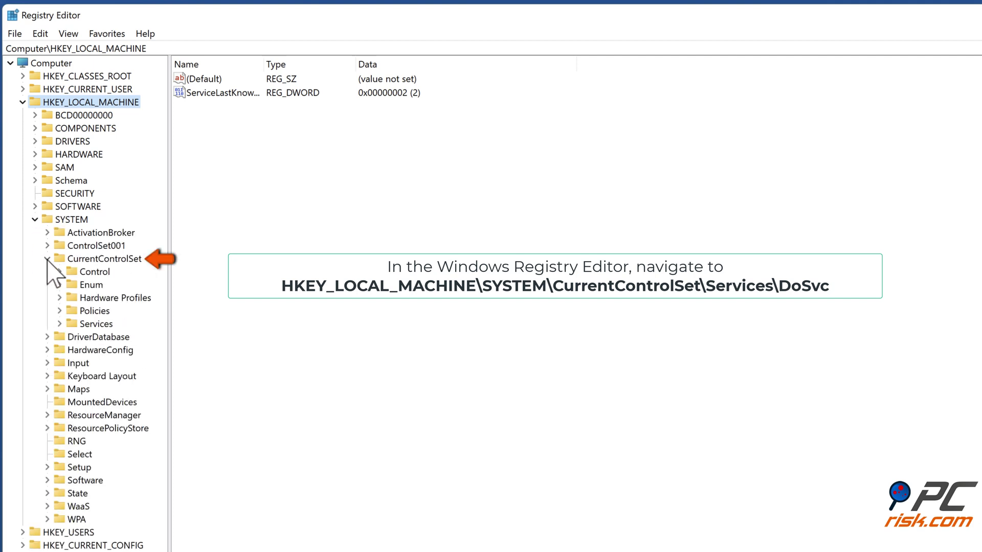
left_click(59, 324)
scroll(66, 335, "down", 20)
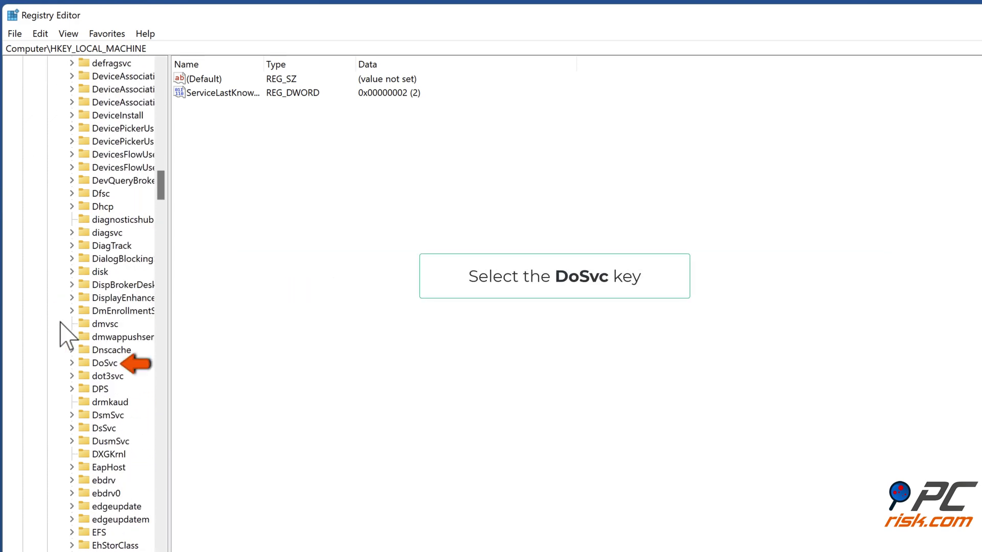
left_click(103, 363)
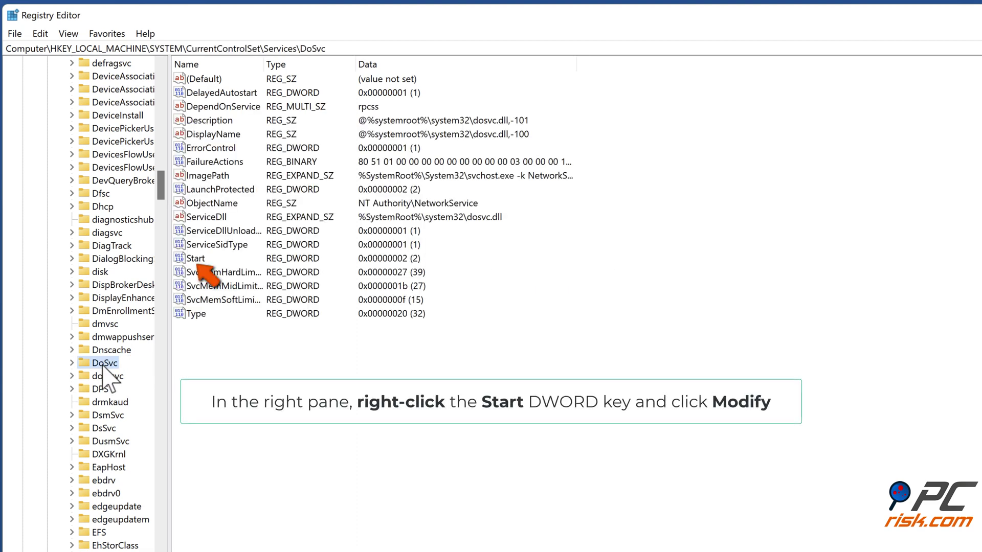
Step: Set DoSvc's Start value data to 4 and close Registry Editor
left_click(197, 259)
right_click(198, 261)
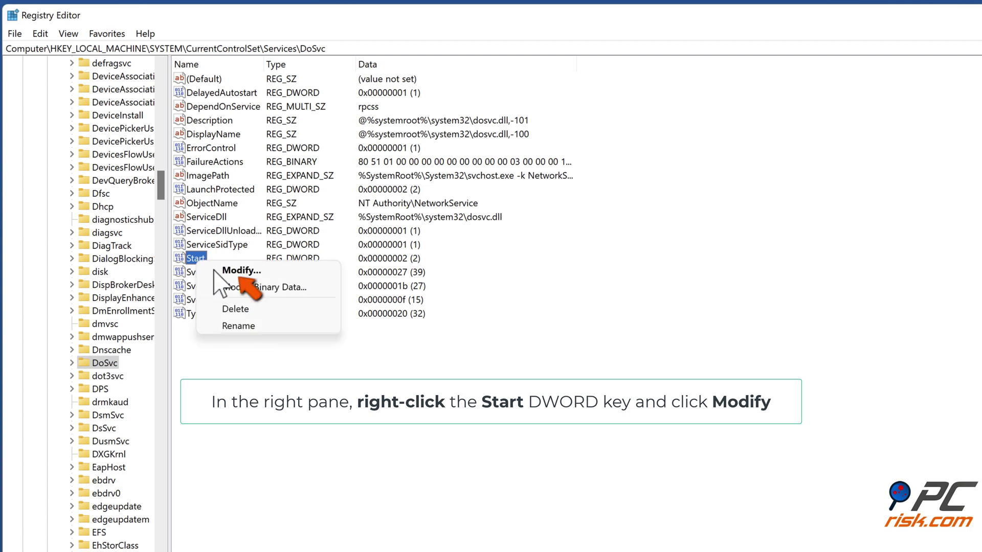
left_click(234, 272)
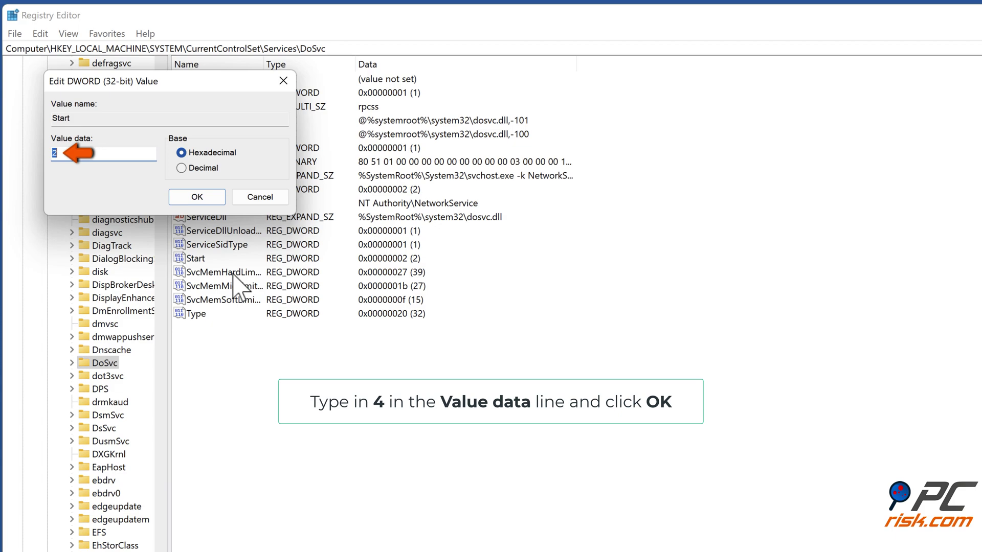
type("4")
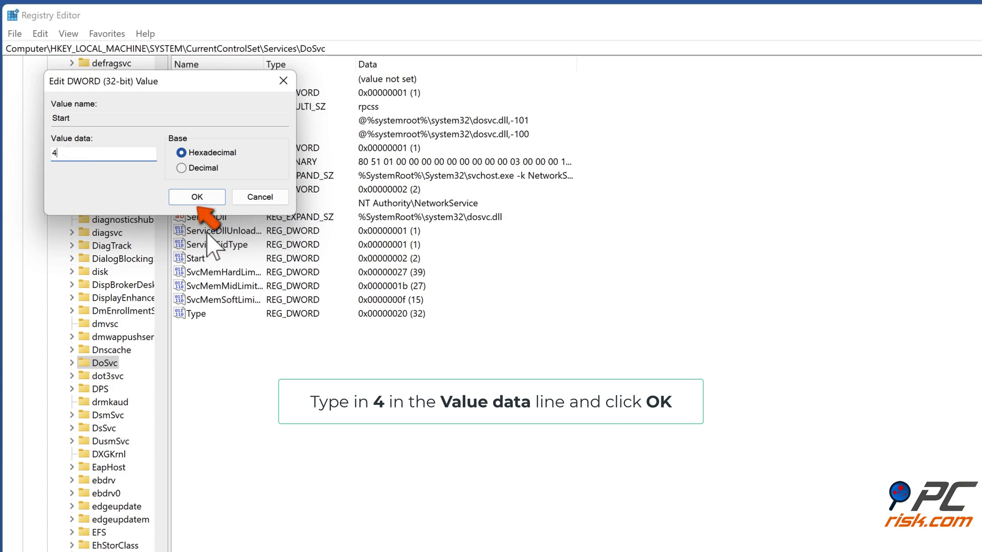
left_click(197, 199)
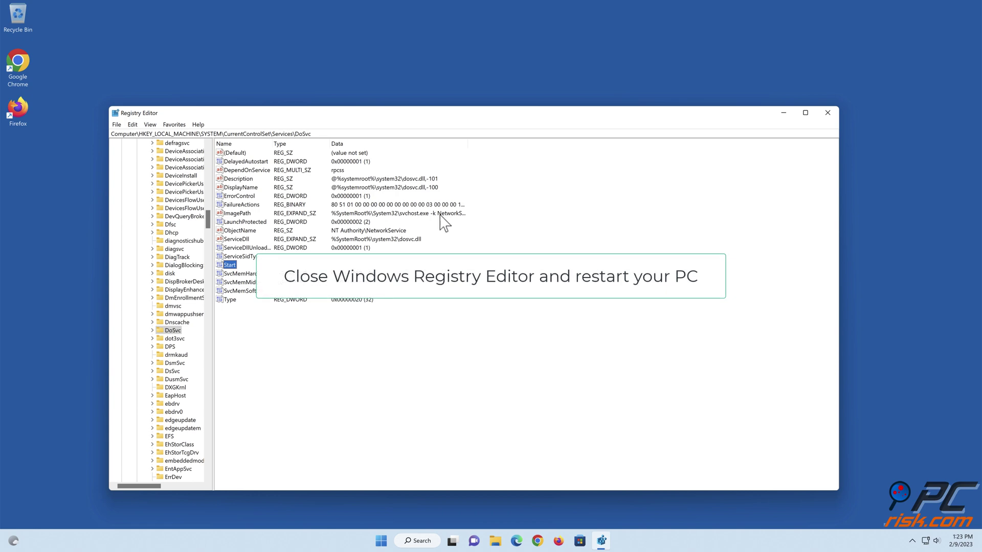
left_click(827, 113)
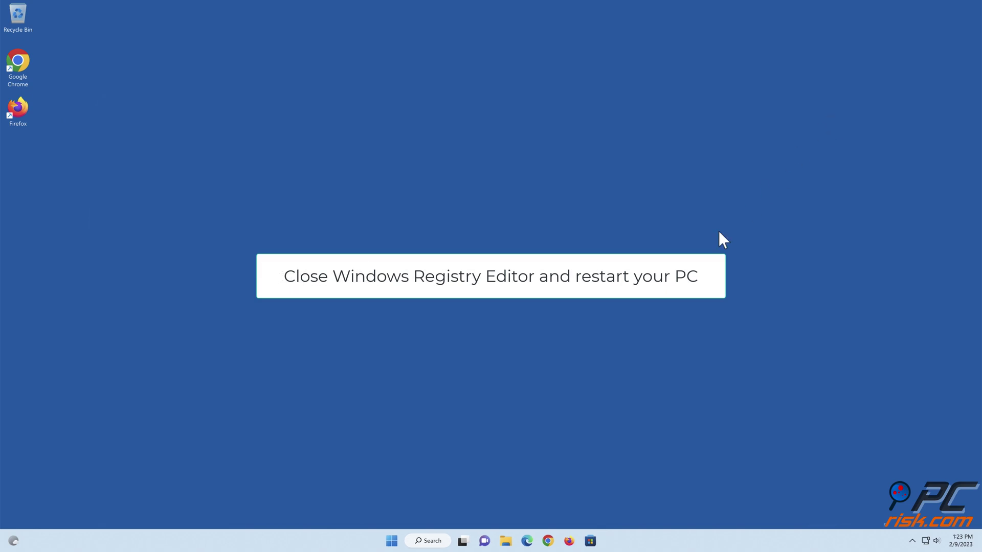
Step: Restart the PC from the Start menu's Power options
left_click(392, 539)
left_click(609, 508)
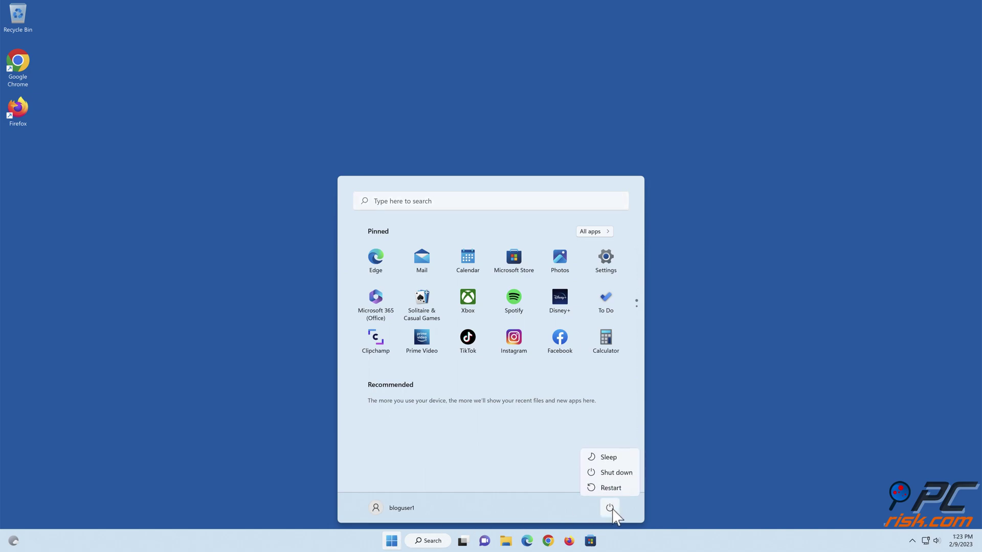
left_click(610, 488)
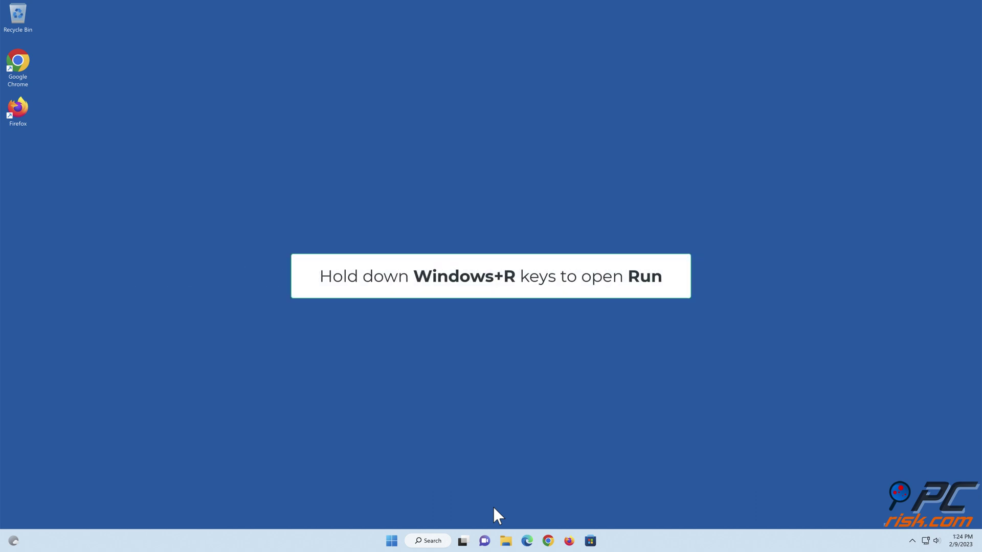
Step: Launch the Services console with services.msc and scroll down to Update Orchestrator Service
key("super+r")
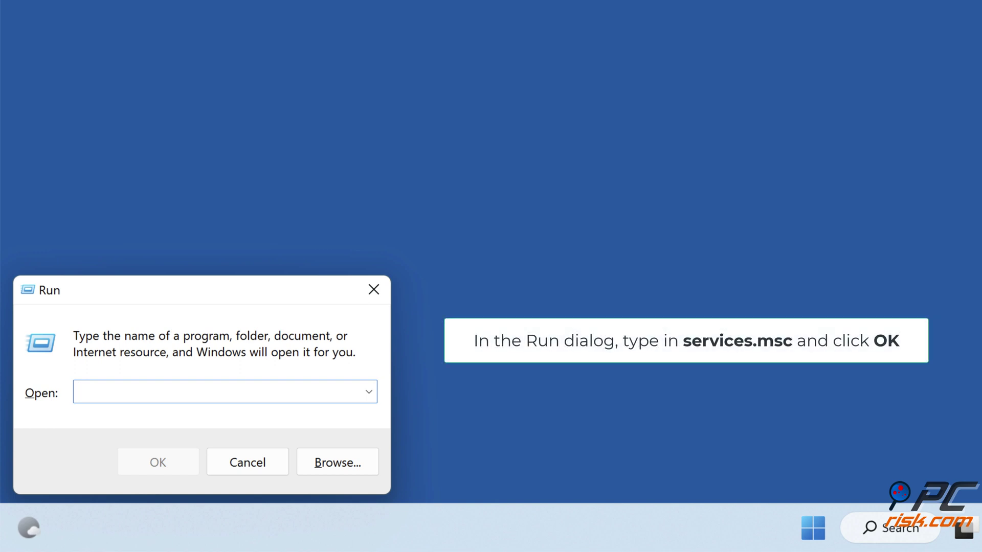
type("services.msc")
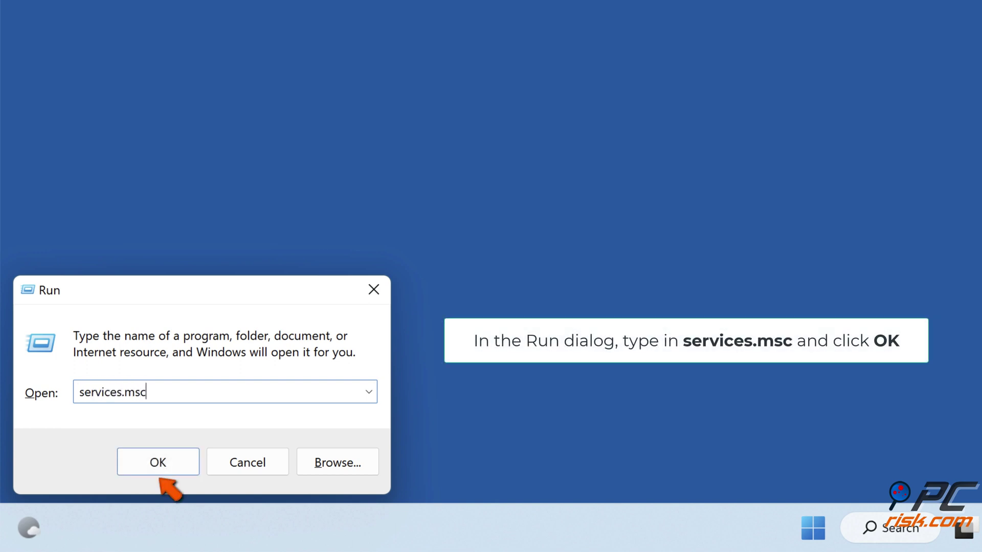
left_click(158, 472)
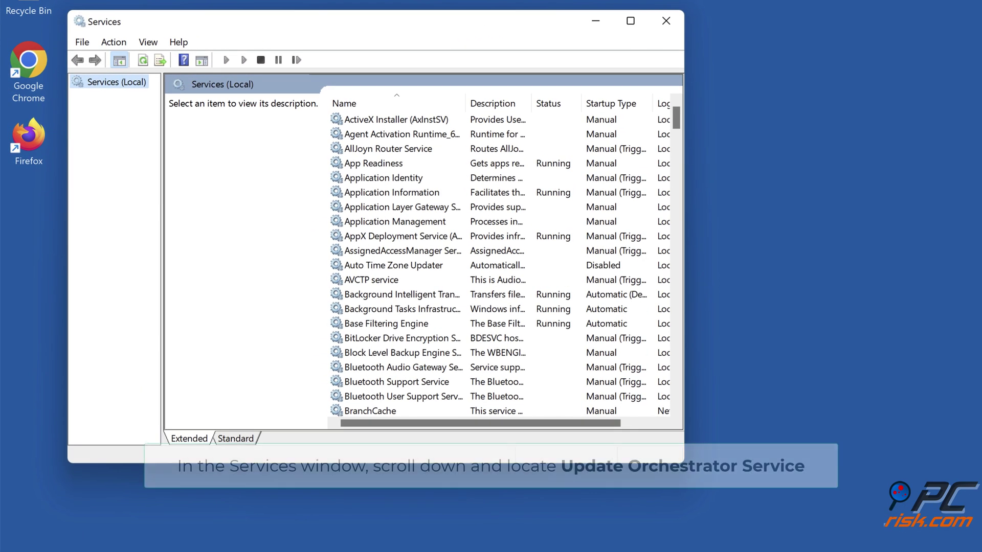
scroll(490, 255, "down", 20)
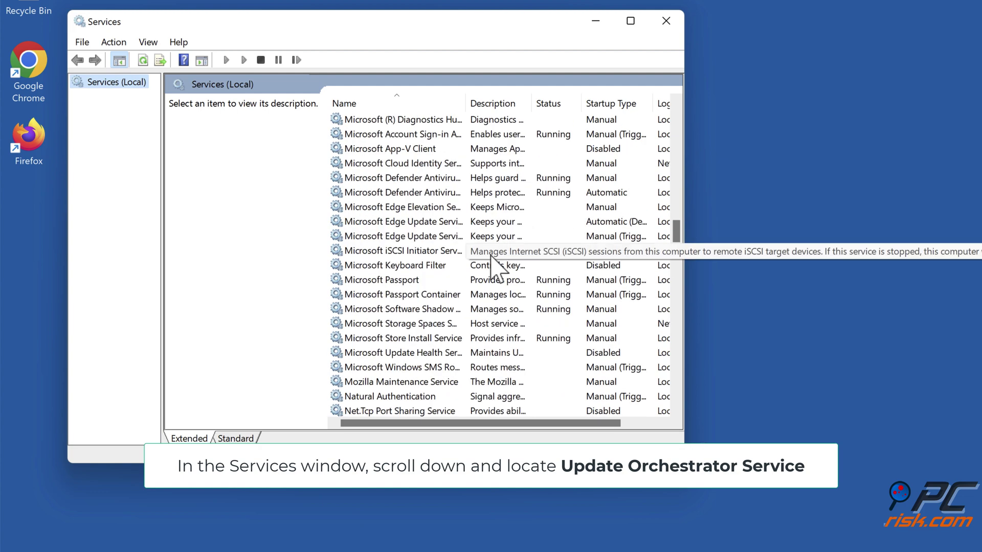
scroll(491, 258, "down", 20)
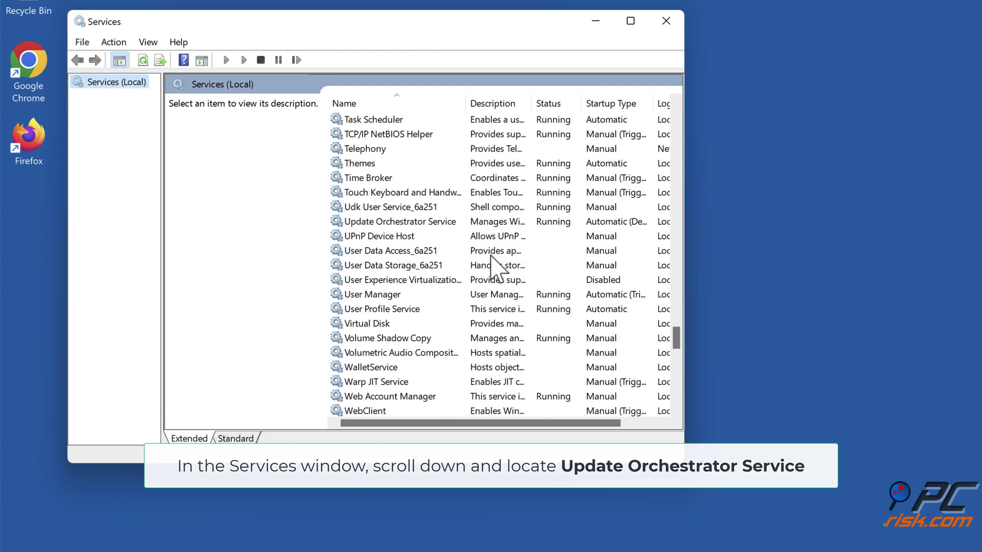
Step: Restart the Update Orchestrator Service and open its Properties window
left_click(393, 224)
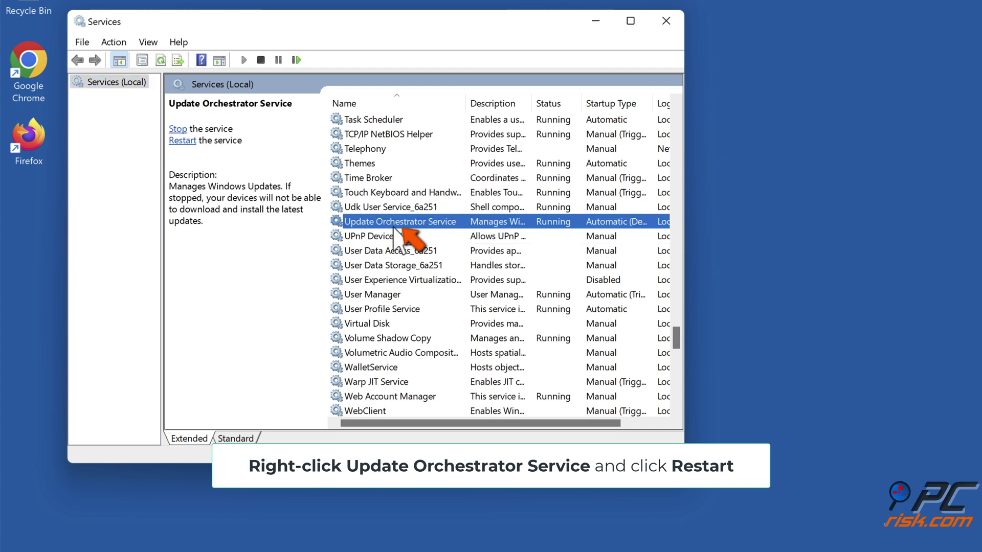
right_click(395, 229)
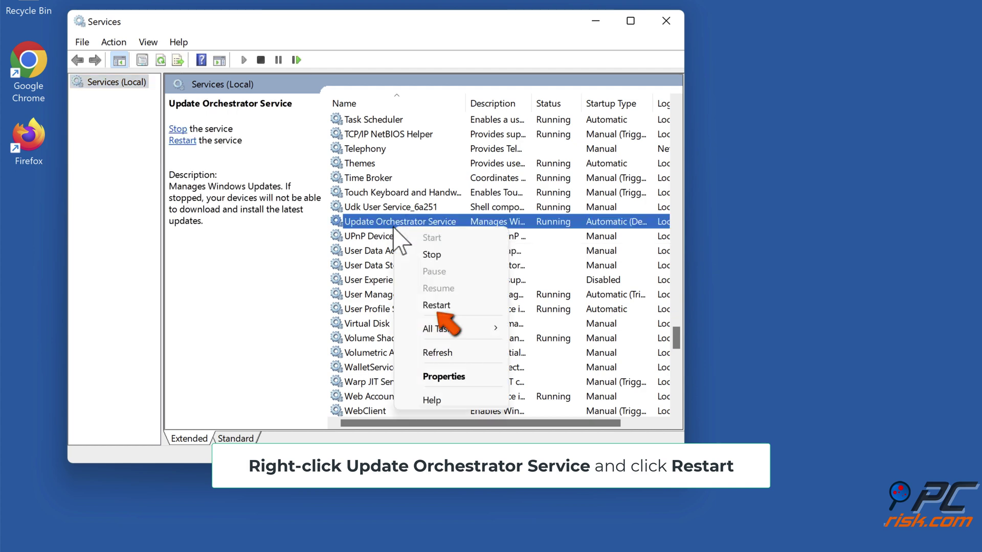
left_click(435, 308)
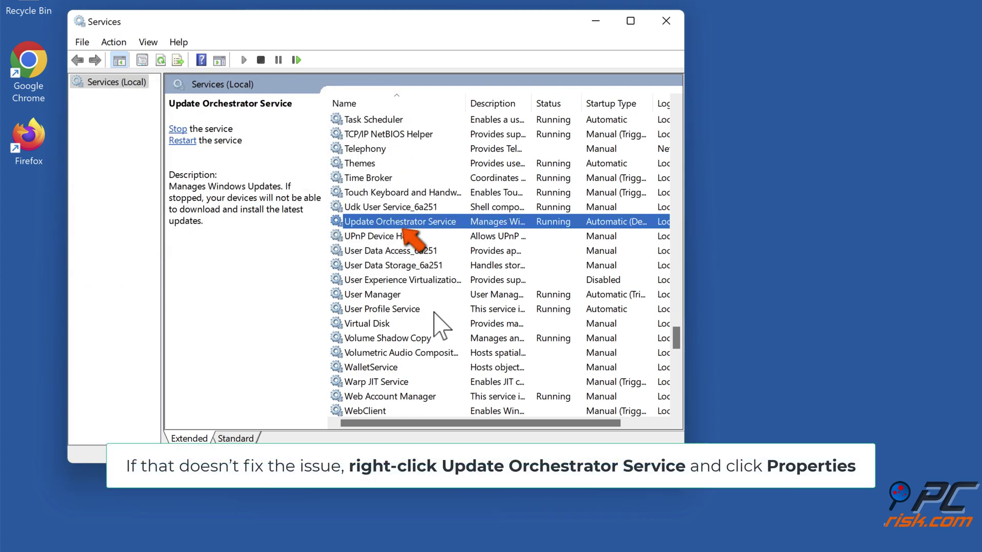
right_click(404, 228)
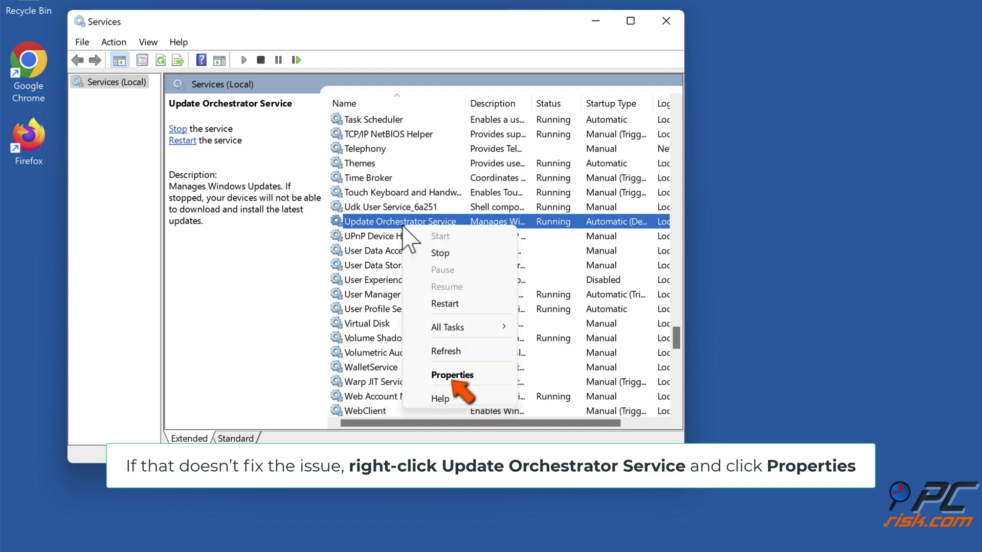
left_click(452, 375)
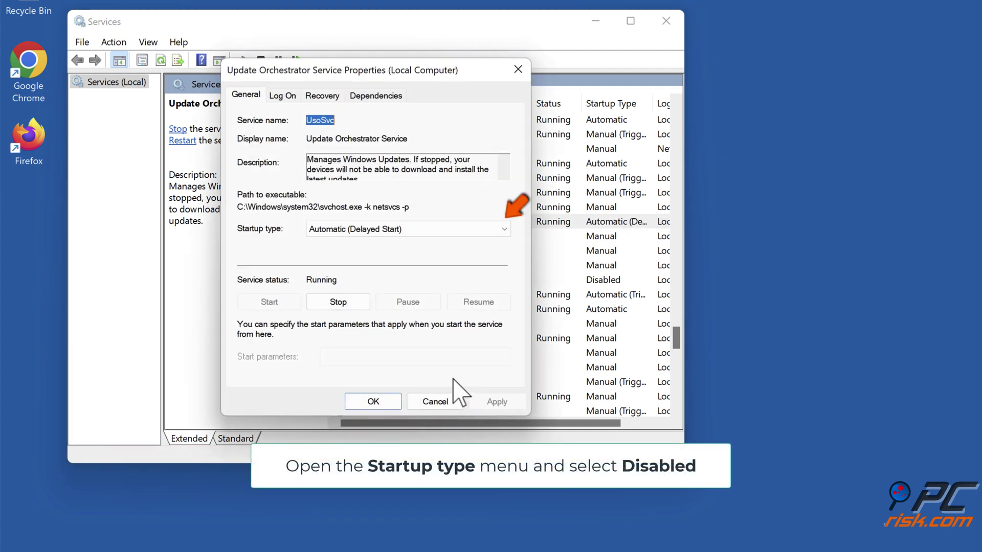
Step: Set Update Orchestrator Service startup type to Disabled, stop the service, and apply with OK
left_click(505, 229)
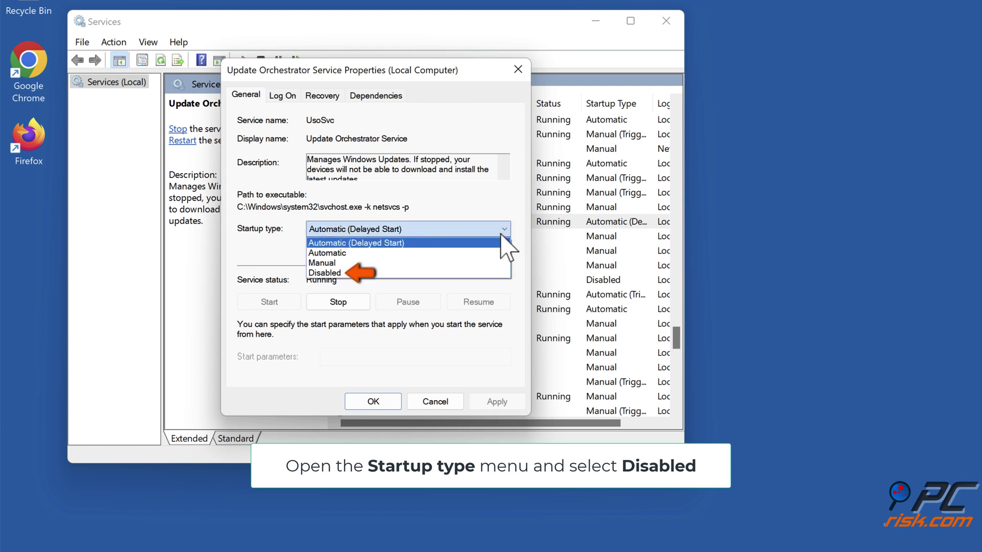
left_click(345, 274)
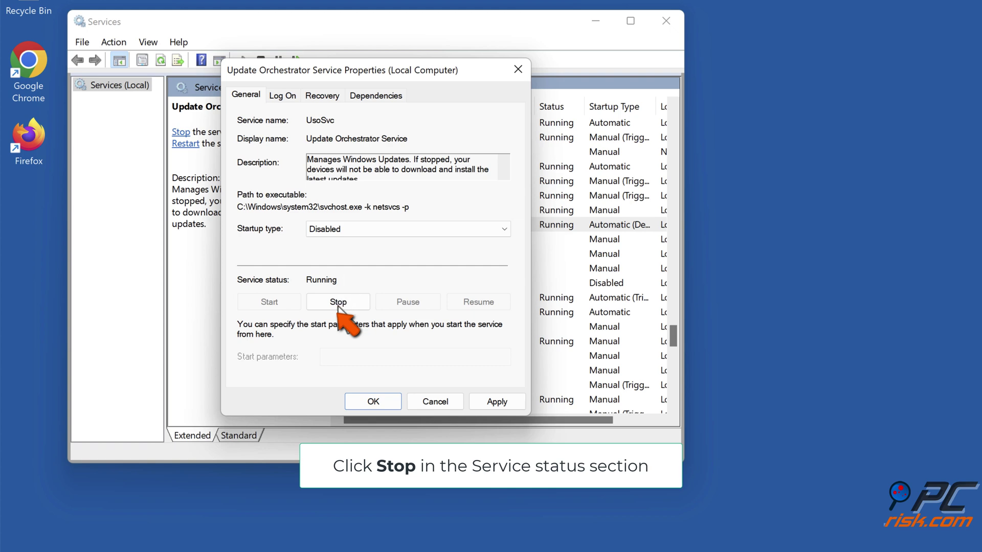
left_click(338, 303)
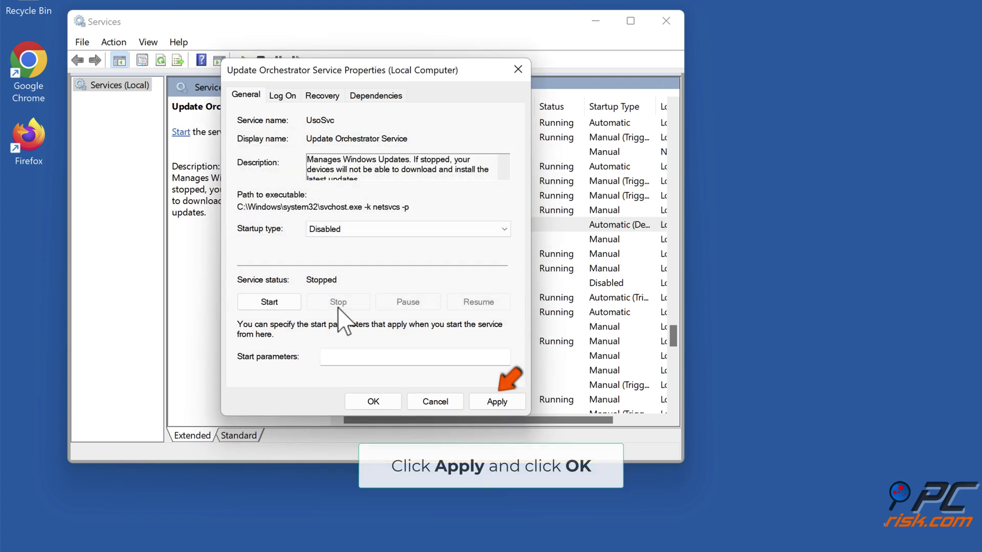
left_click(494, 402)
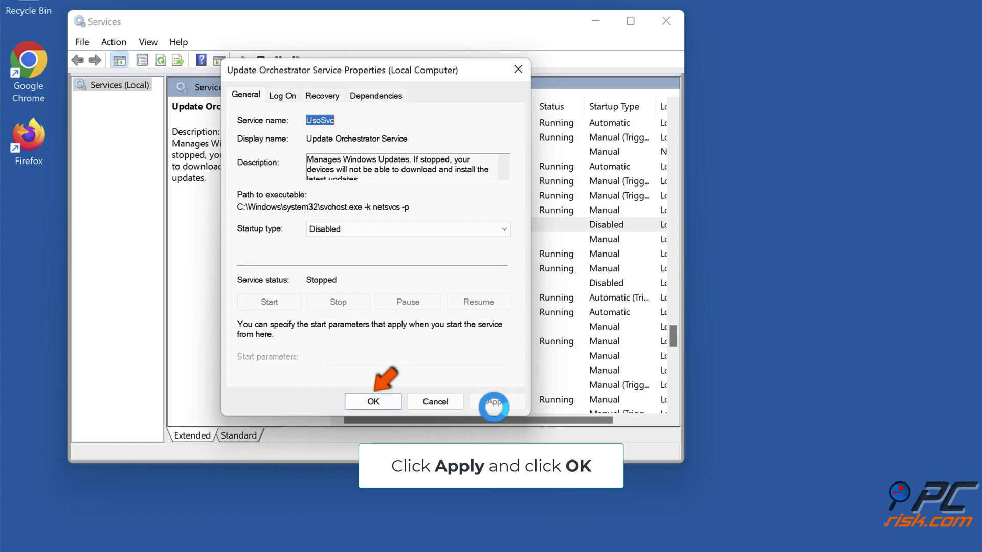
left_click(373, 402)
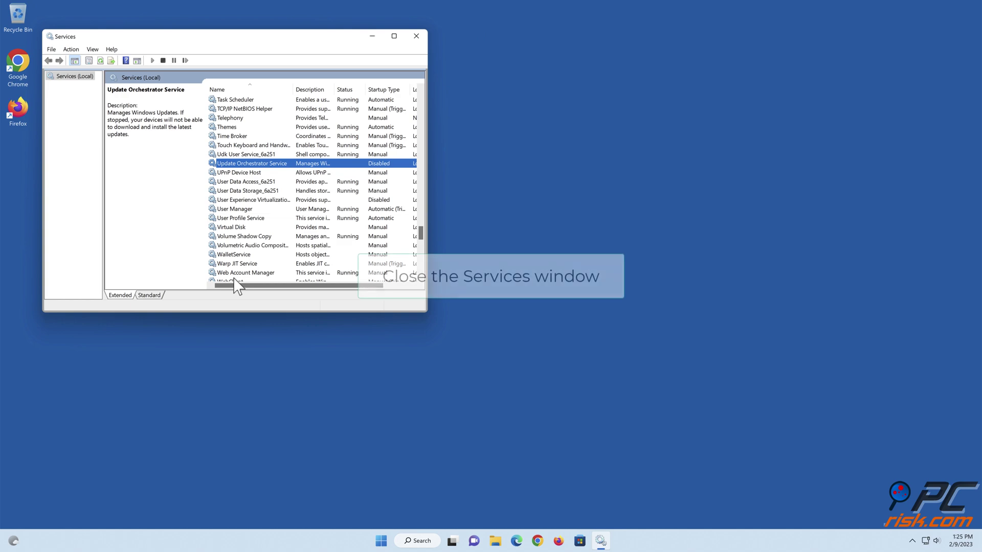
Step: Close Services, launch Combo Cleaner, scan the PC and quarantine all 323 detected threats
left_click(416, 36)
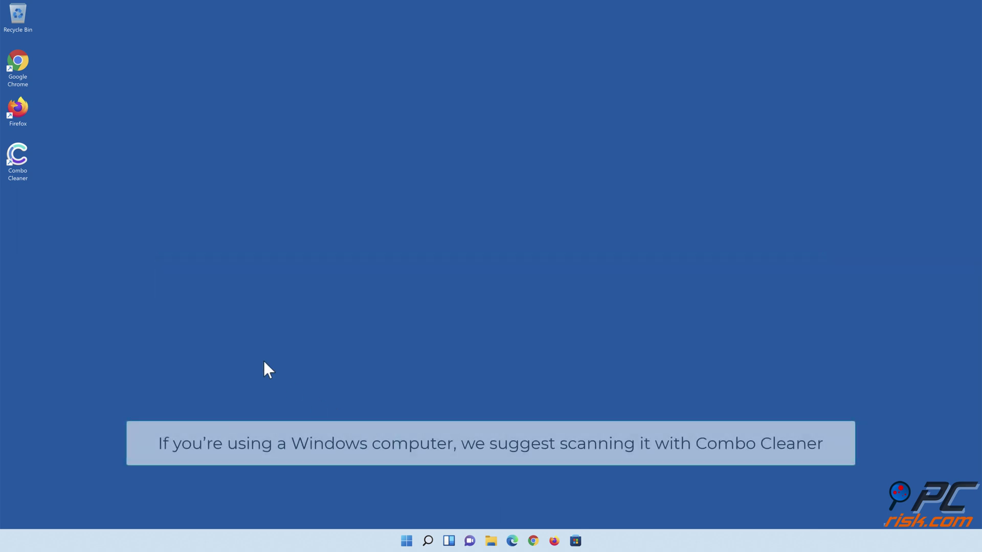
double_click(25, 174)
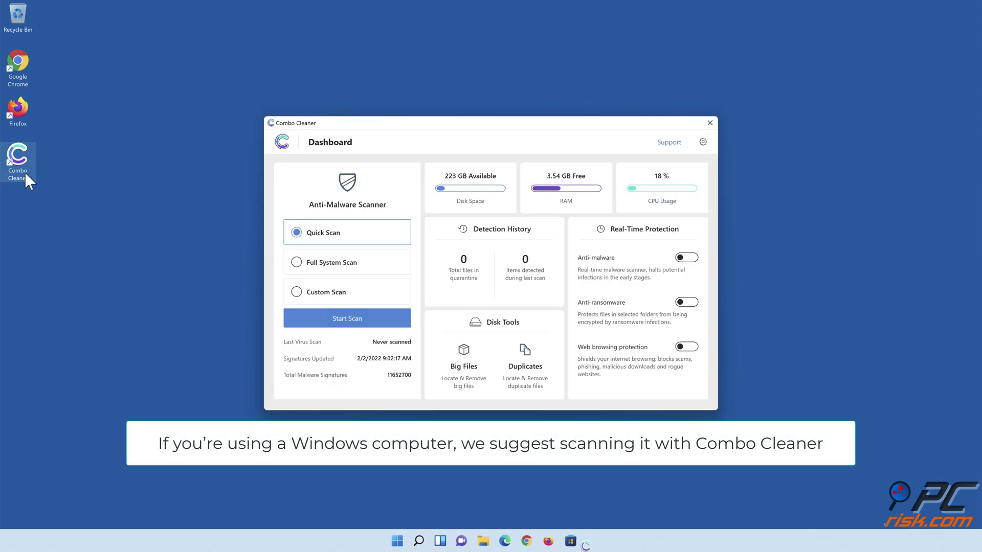
left_click(349, 321)
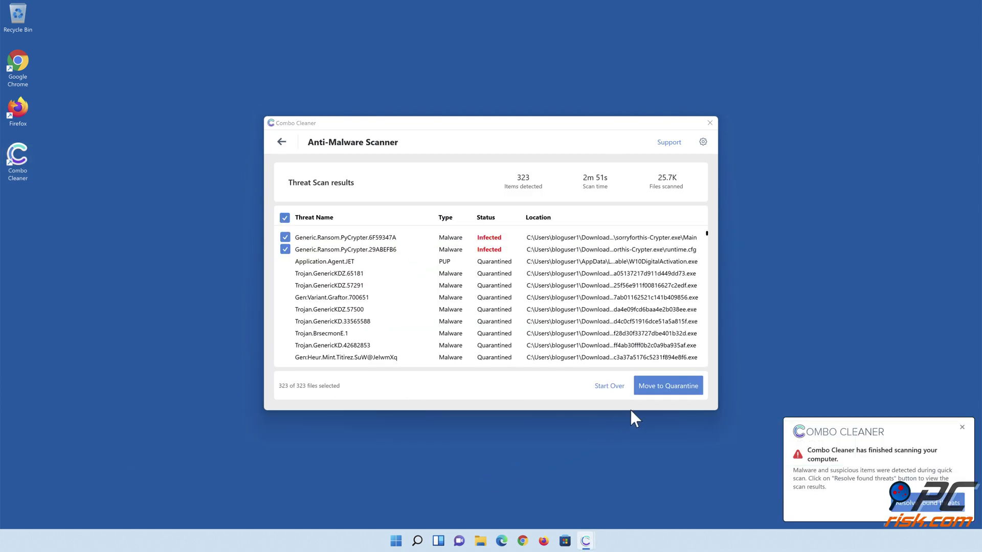
left_click(664, 390)
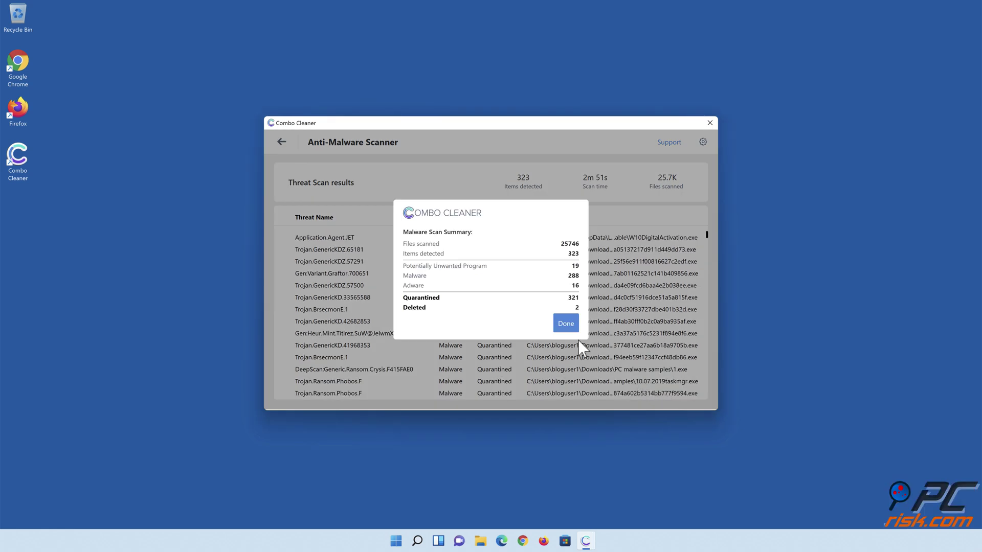
left_click(565, 325)
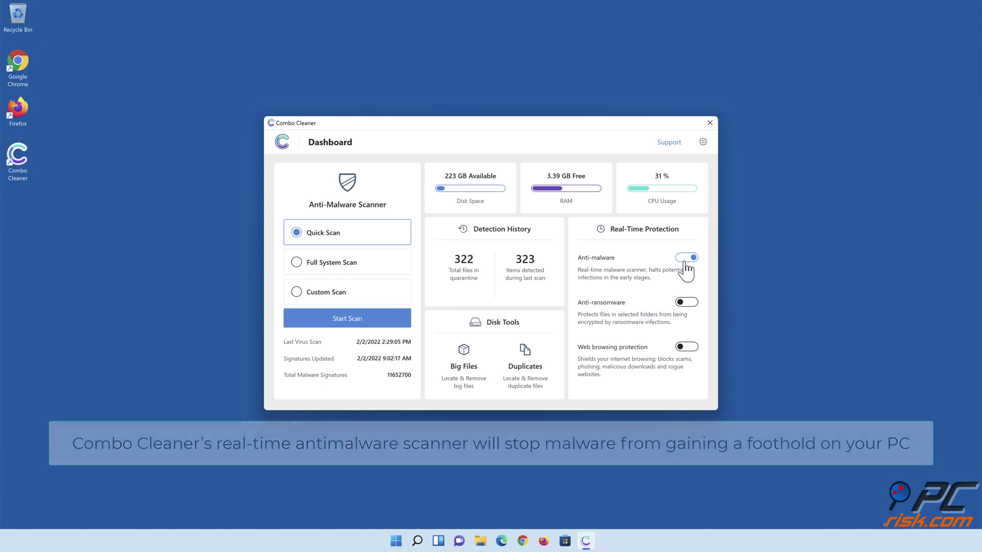
Step: Turn on Anti-ransomware protection and add Libraries > Documents as a protected folder
left_click(686, 303)
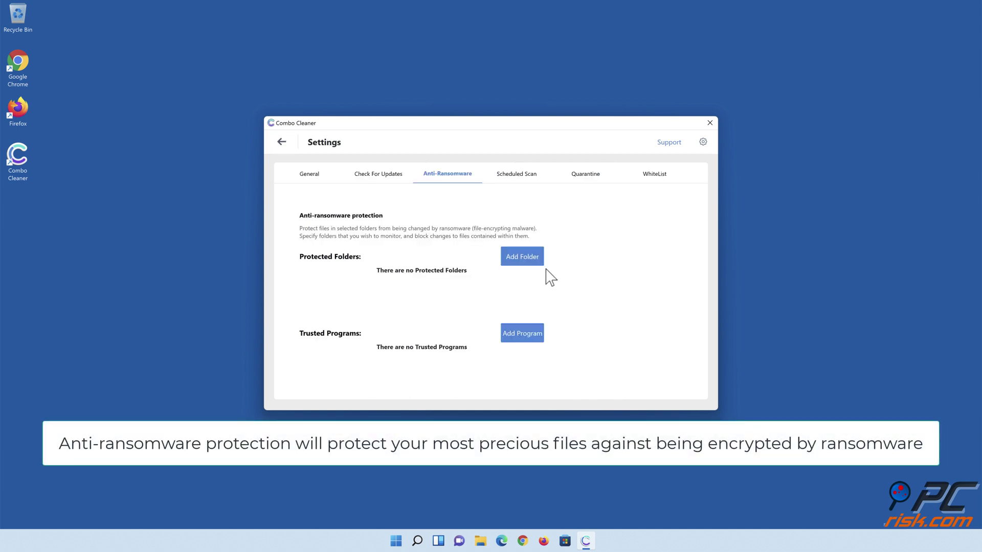
left_click(522, 258)
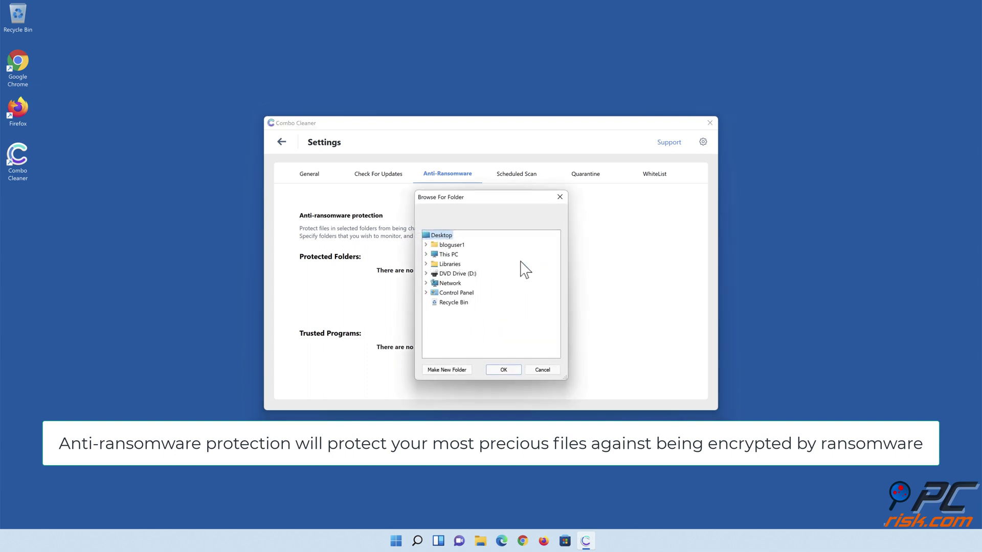
left_click(426, 264)
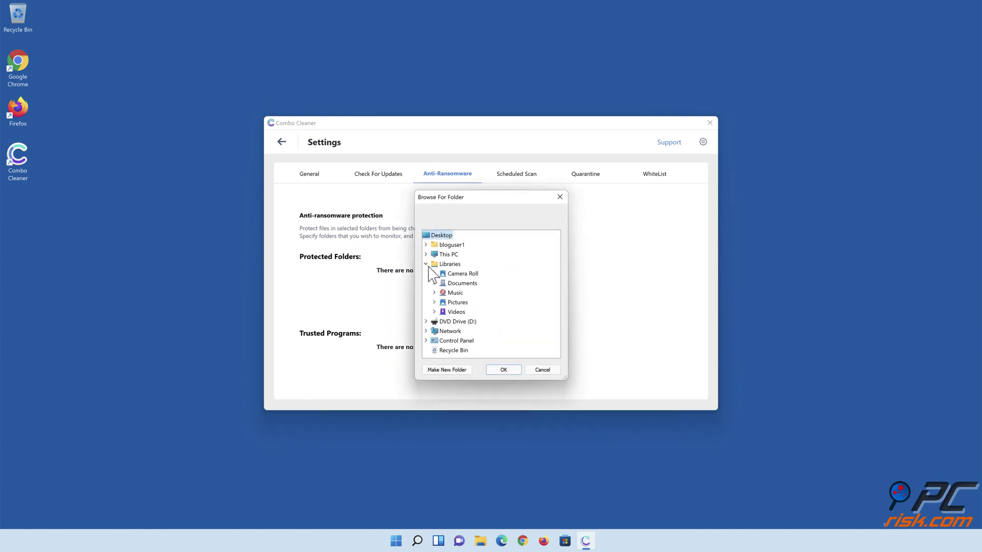
left_click(434, 283)
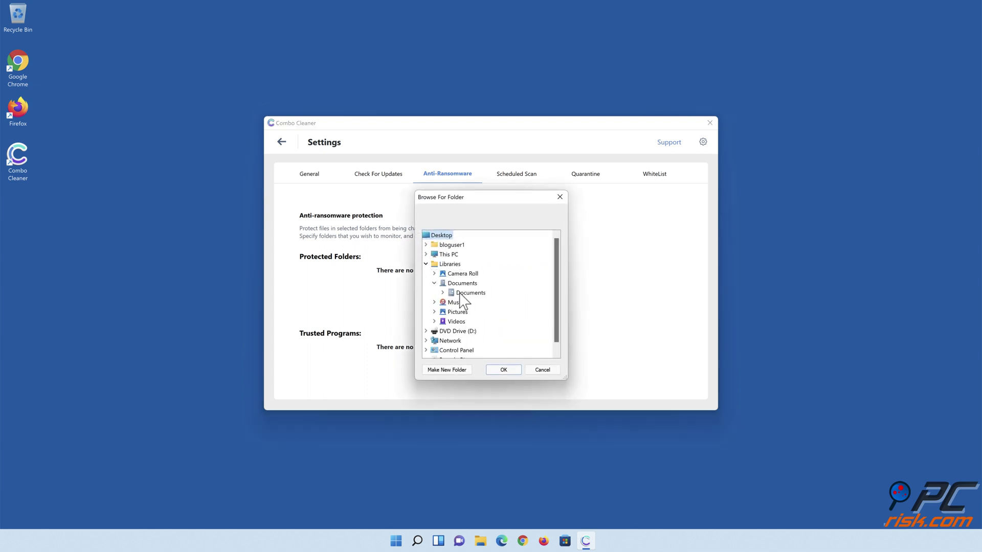
left_click(466, 293)
left_click(503, 371)
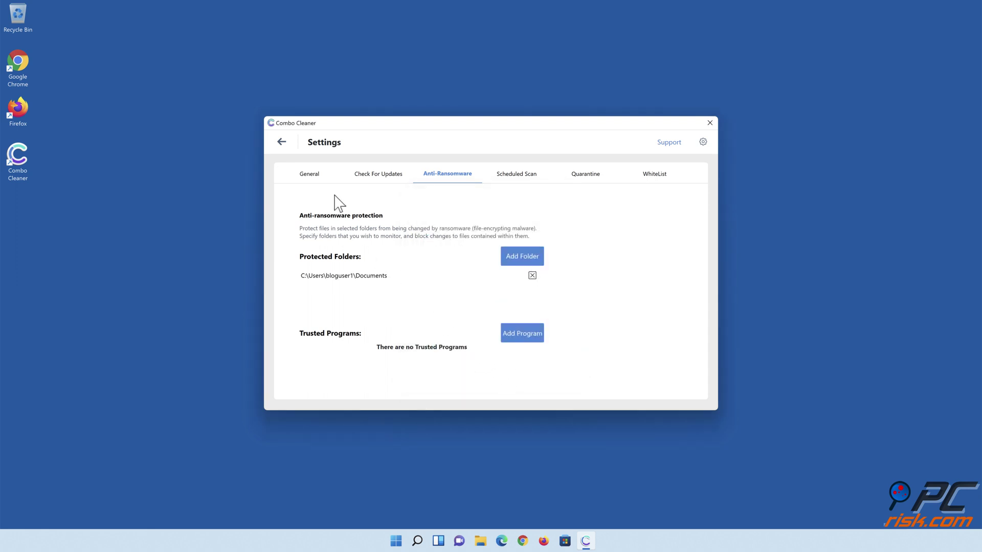
left_click(282, 143)
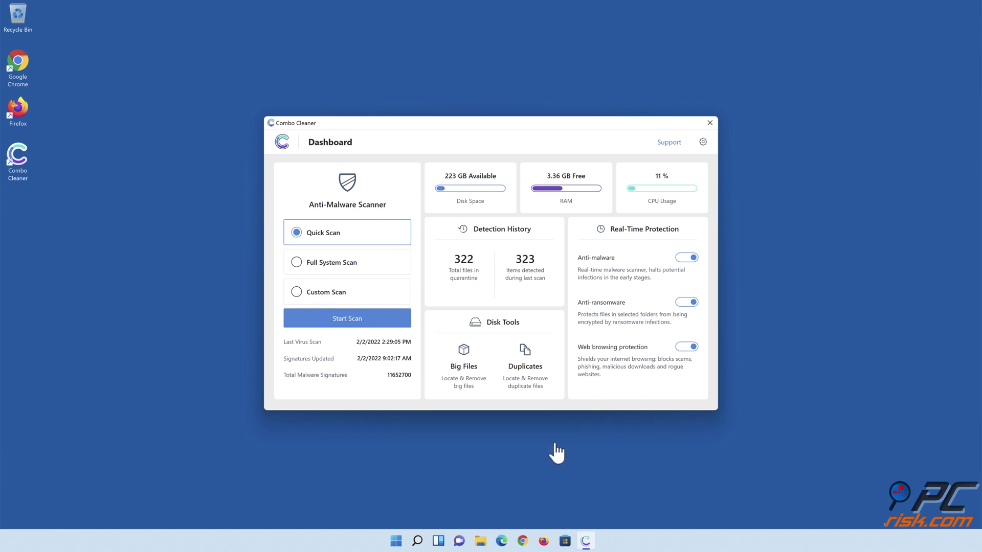
Step: Close the Combo Cleaner window with all three protections left on
left_click(498, 484)
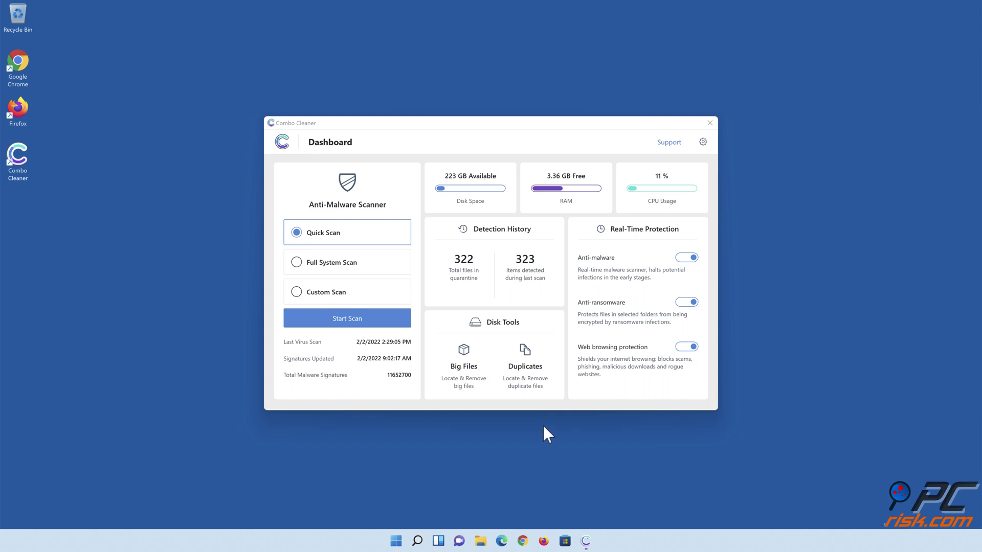
left_click(710, 123)
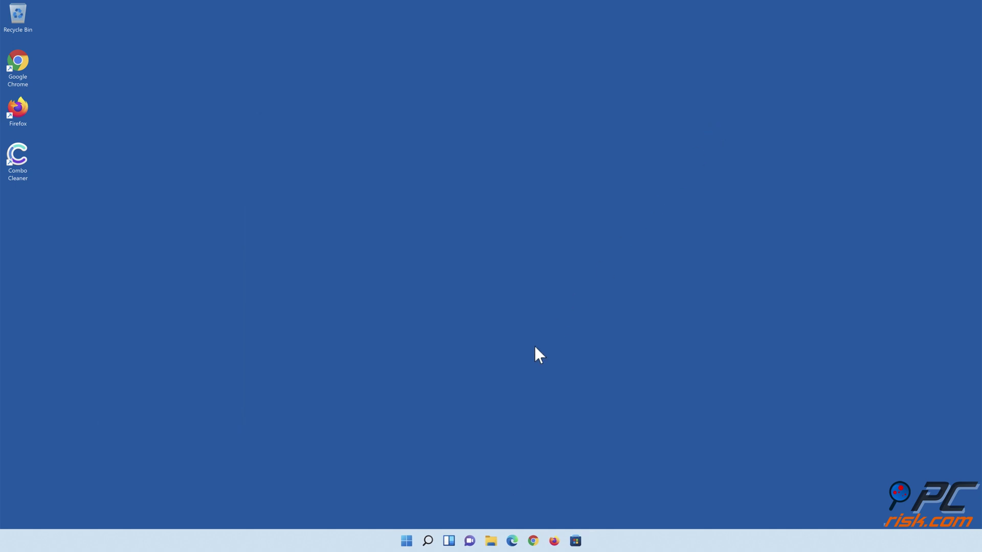